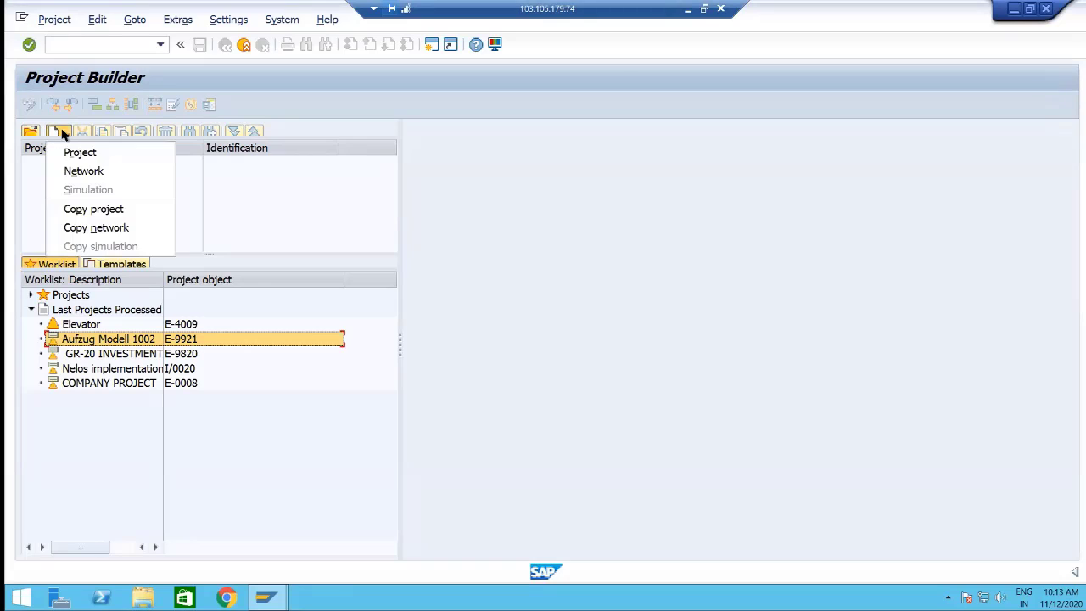
# Start a new project and find the next open project definition number from E-0008, accepting E-0009
pyautogui.click(76, 150)
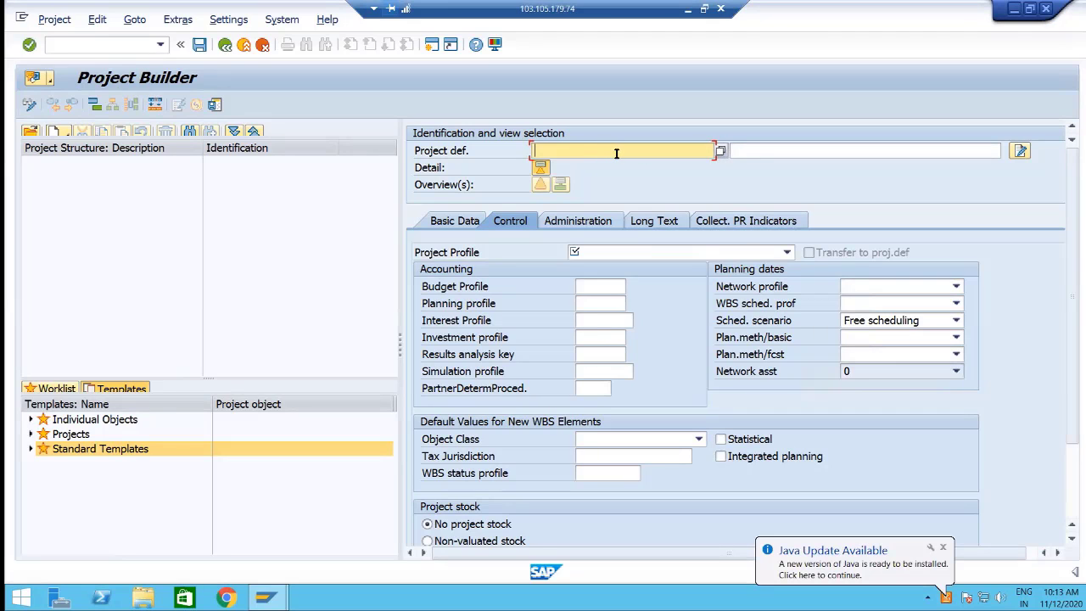
pyautogui.write('E')
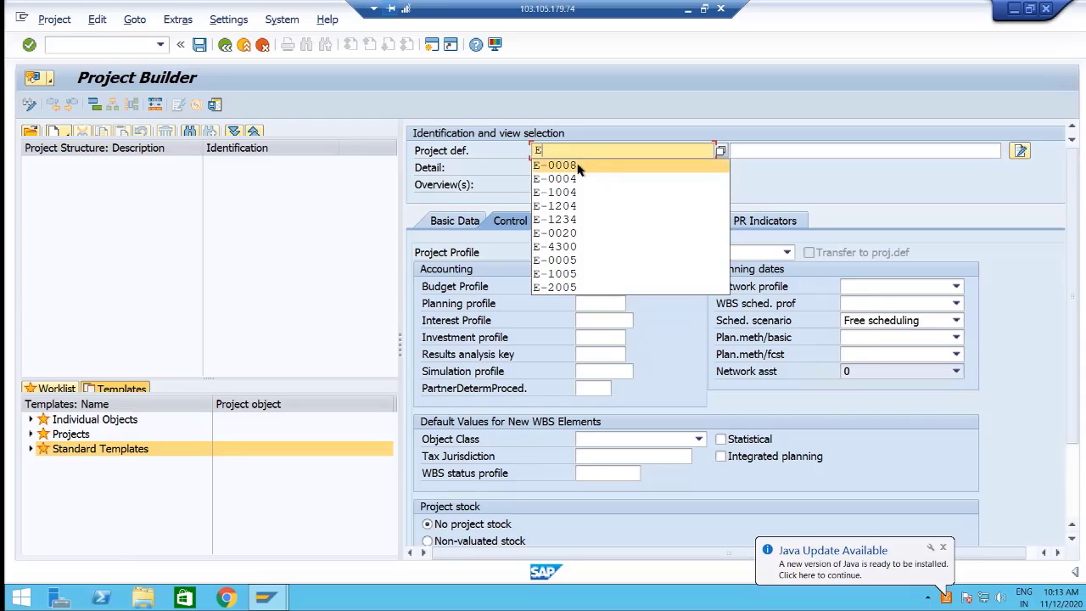
pyautogui.click(581, 169)
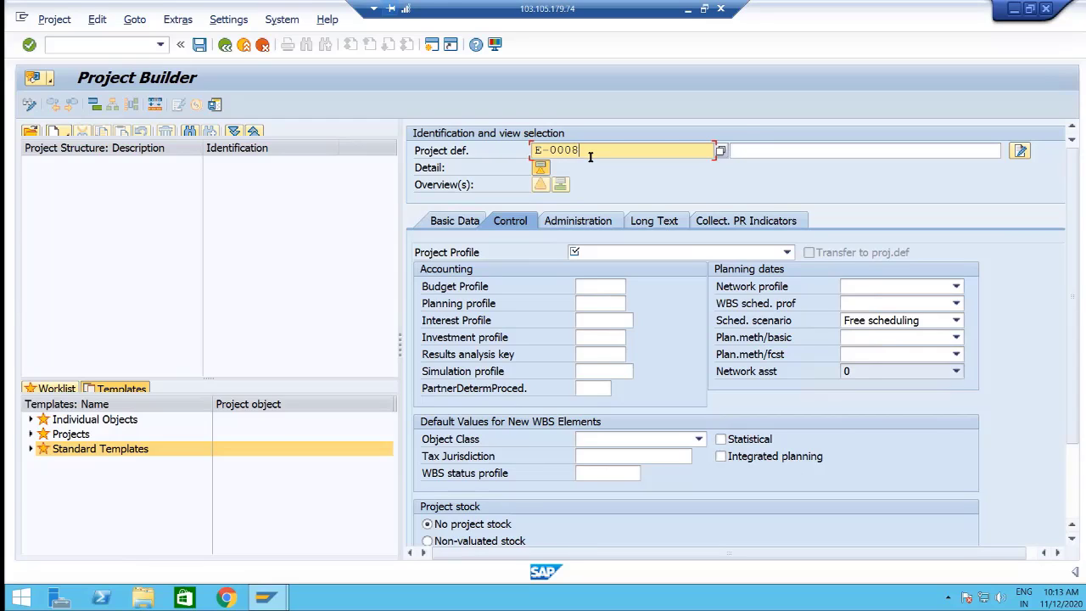
pyautogui.click(721, 151)
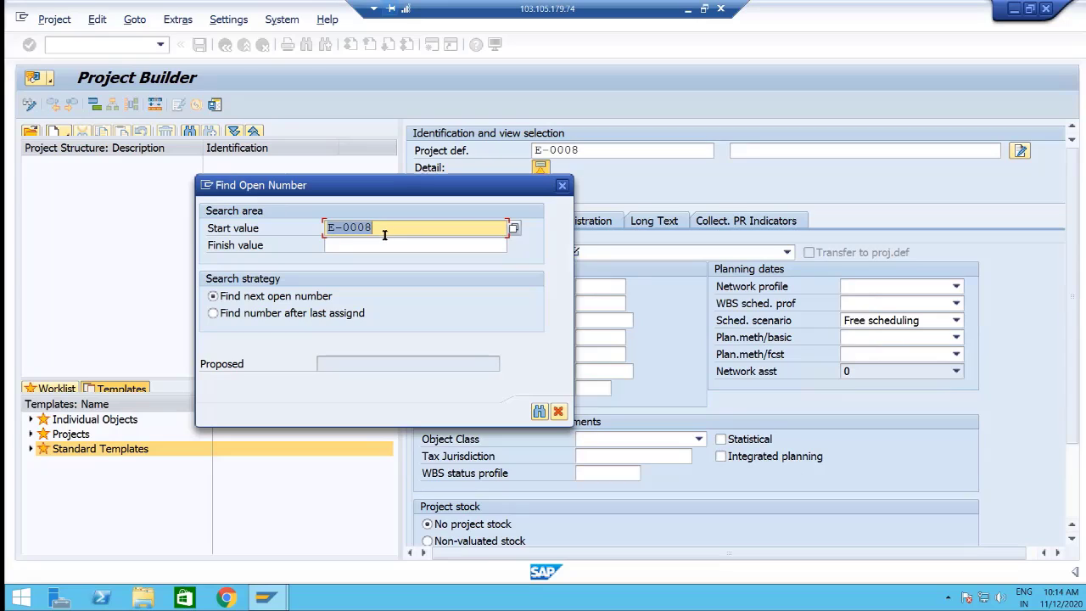
pyautogui.click(539, 413)
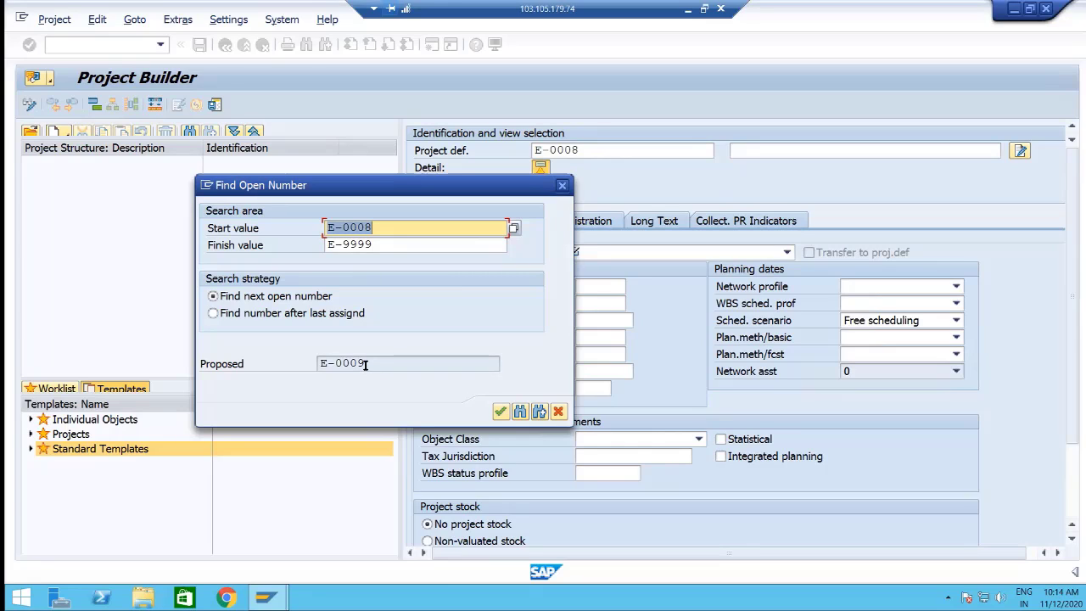
pyautogui.click(500, 411)
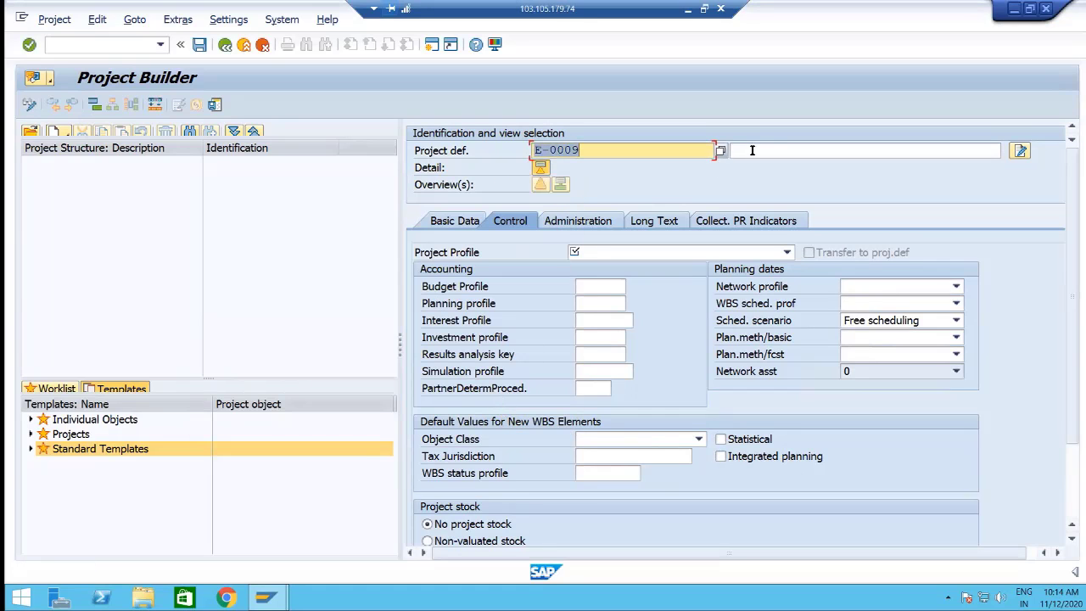
# Enter "Lodha Construction Company" as the description of the project definition
pyautogui.click(754, 152)
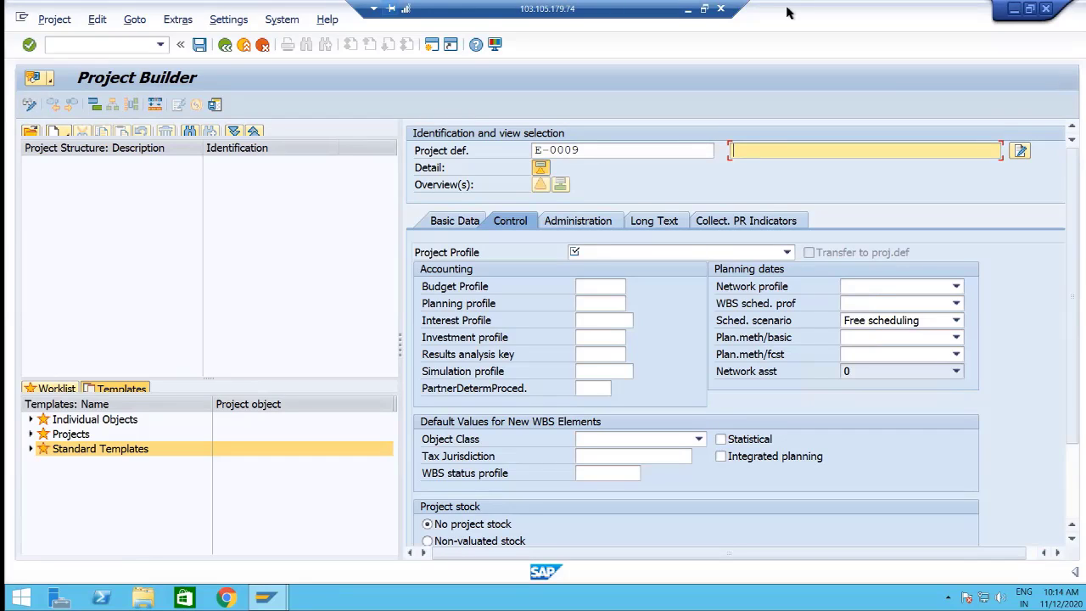
pyautogui.write('C')
pyautogui.press('BackSpace')
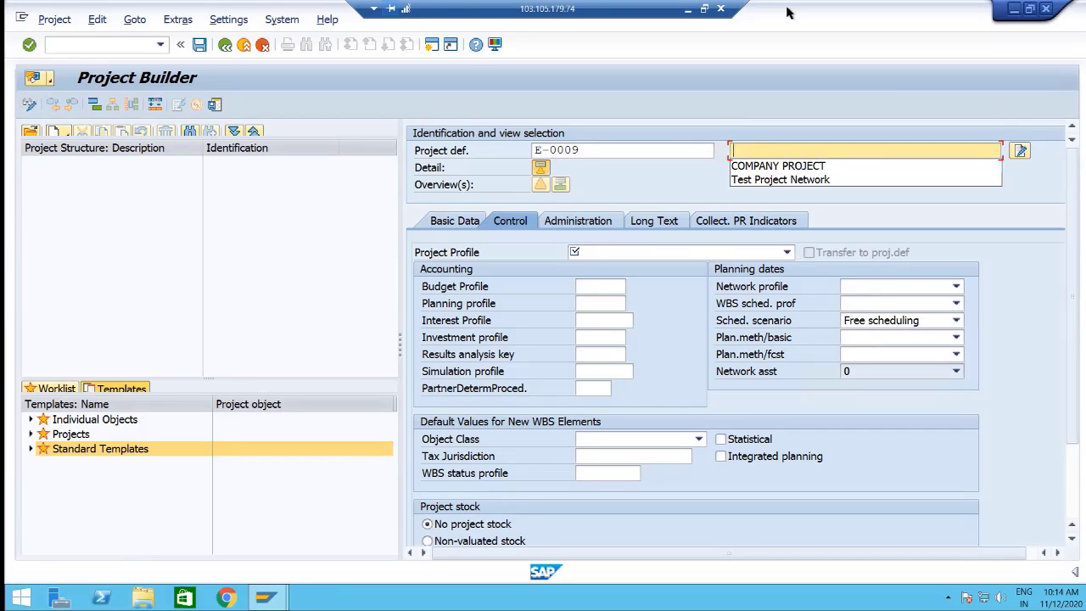
pyautogui.write('Lodh')
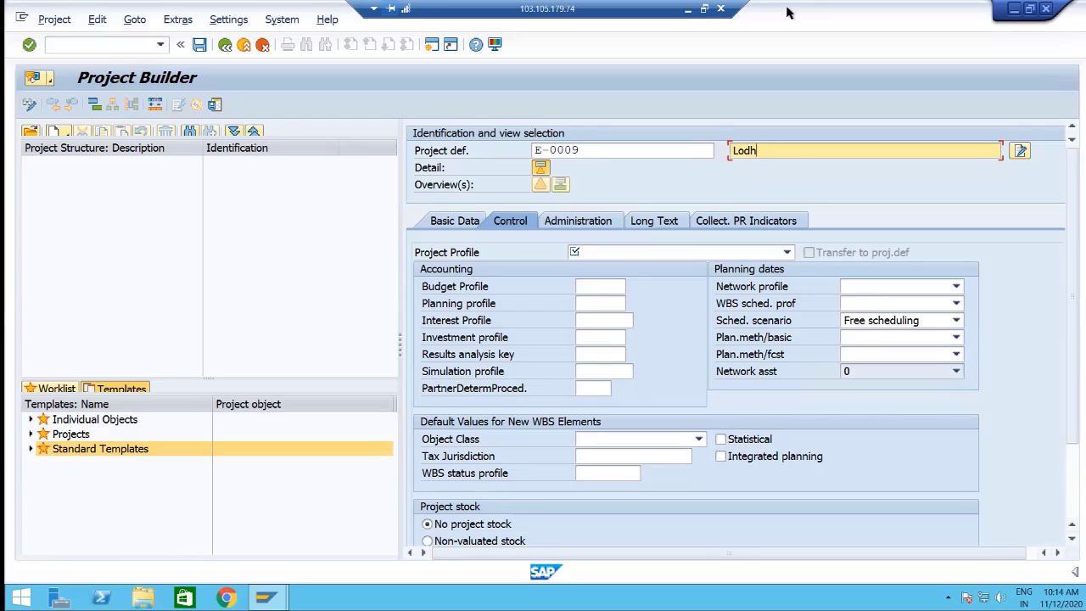
pyautogui.write('a Construction Company')
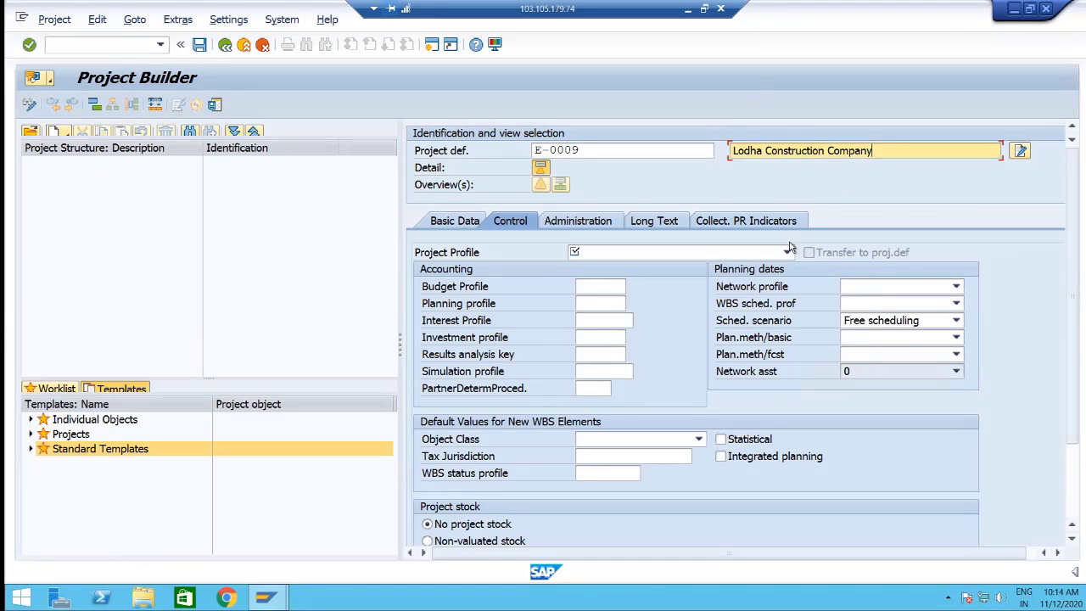
# Assign the project profile "Elevator model group 4" and confirm it so the project's default data is applied
pyautogui.click(787, 252)
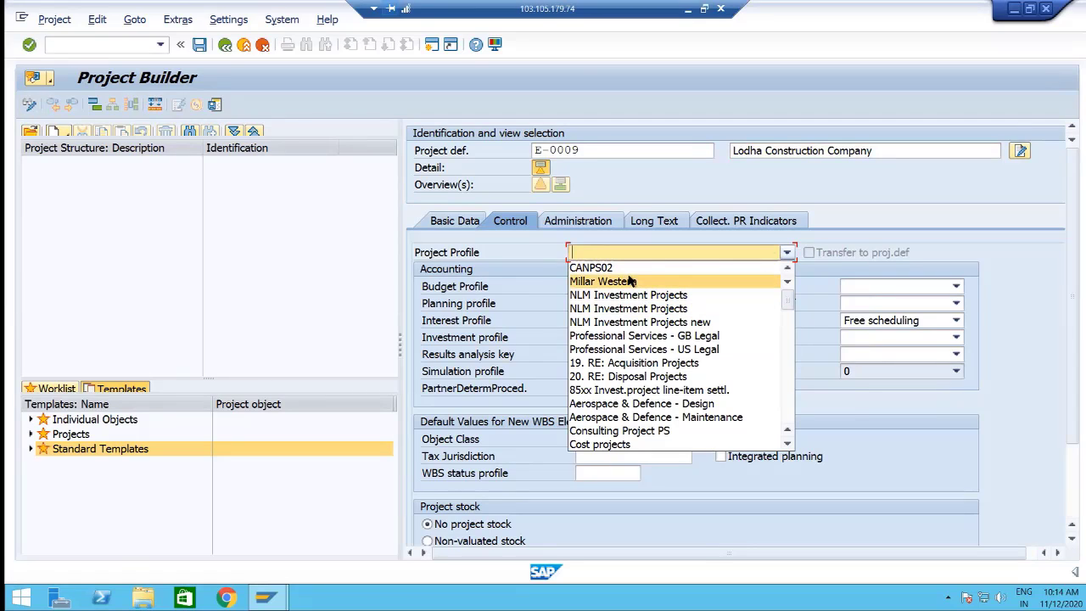
pyautogui.scroll(-1, 694, 337)
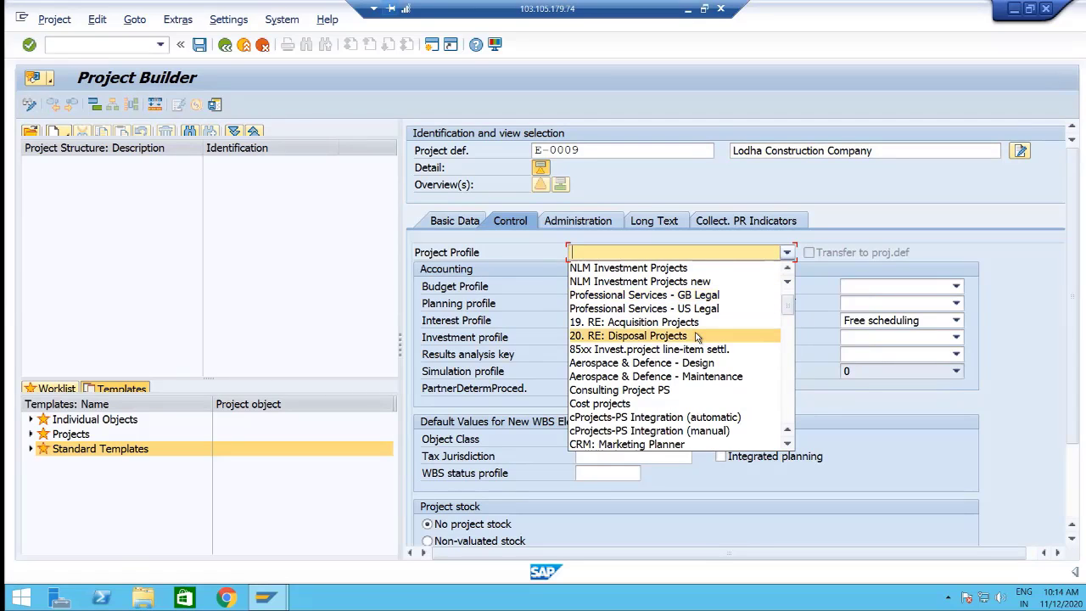
pyautogui.scroll(1, 696, 337)
pyautogui.scroll(-3, 696, 338)
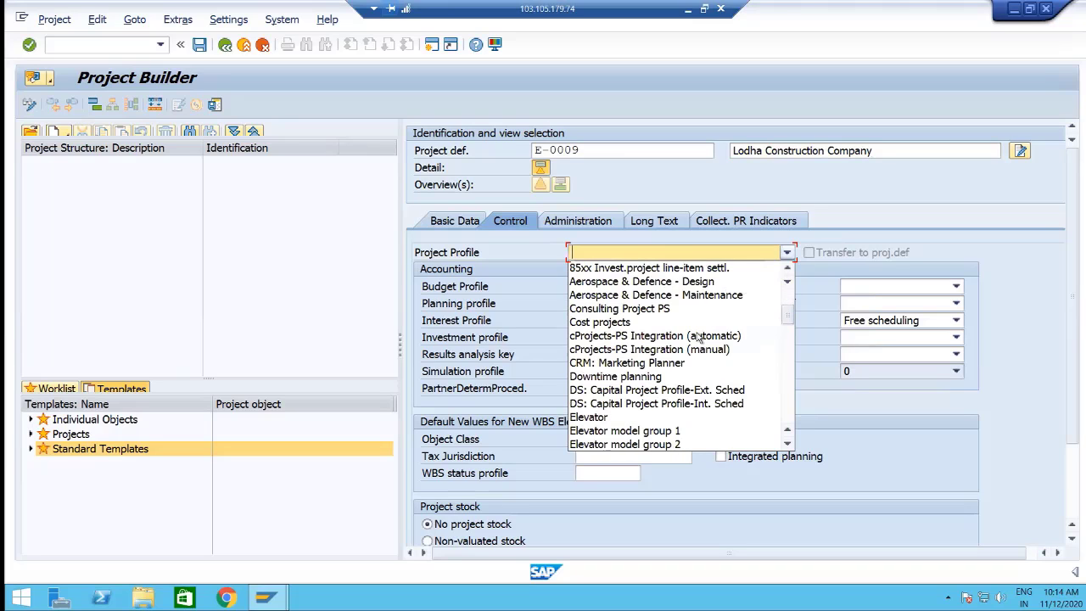
pyautogui.scroll(-1, 696, 338)
pyautogui.click(679, 430)
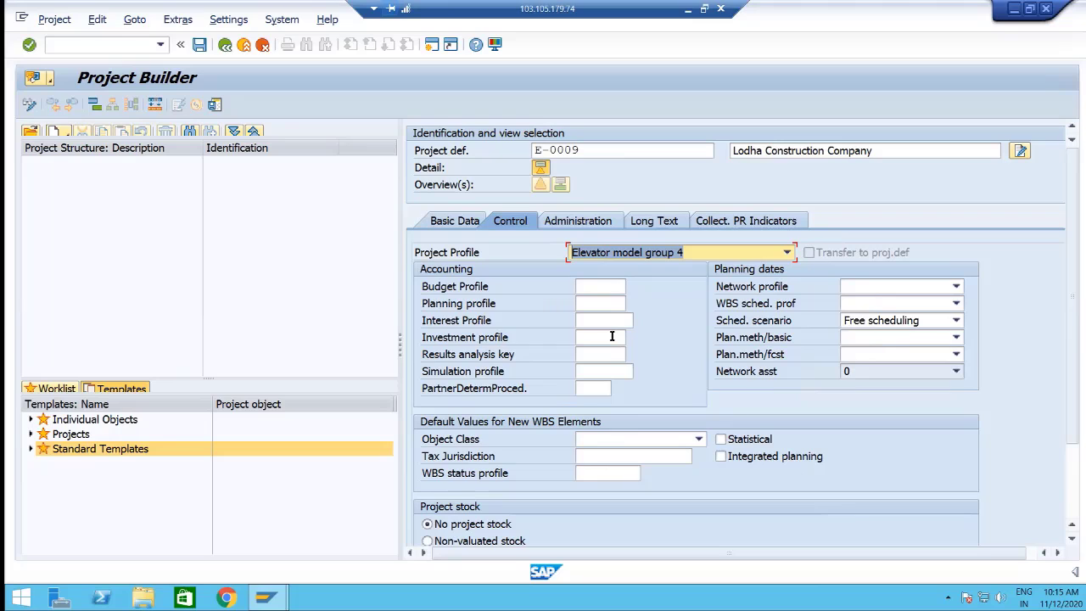
pyautogui.press('Return')
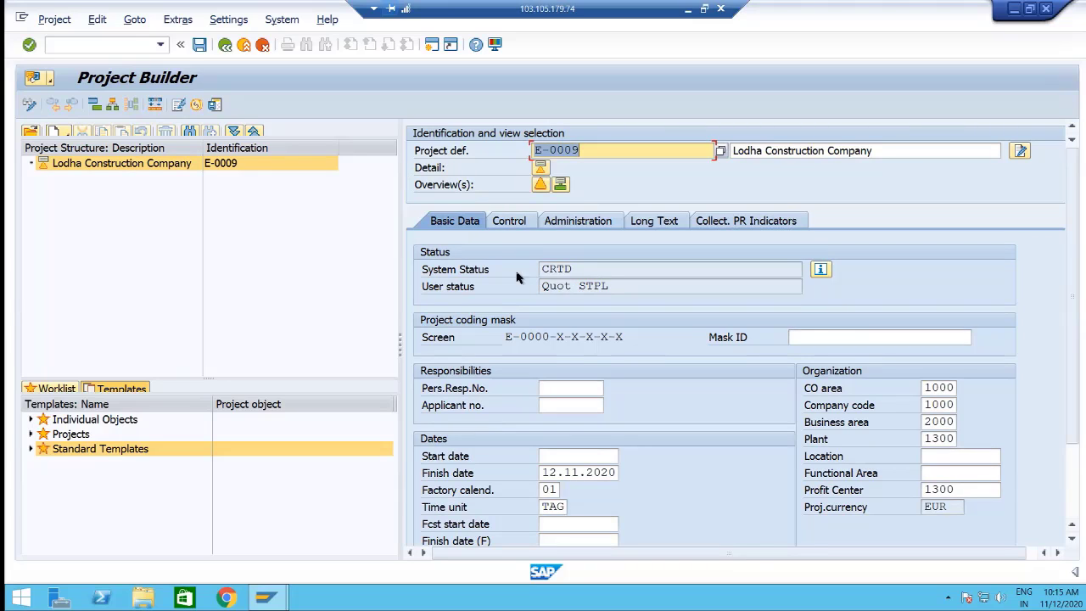
# Examine the project's control data, including the accounting profiles, planning dates, WBS defaults and project stock settings
pyautogui.click(510, 222)
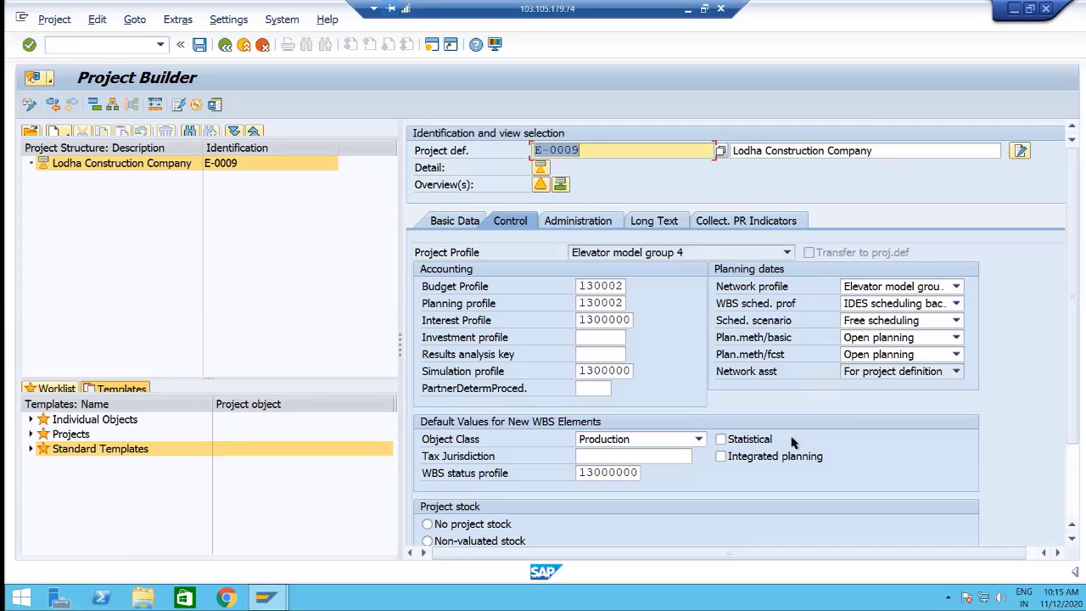
pyautogui.scroll(-2, 927, 452)
pyautogui.scroll(-2, 926, 452)
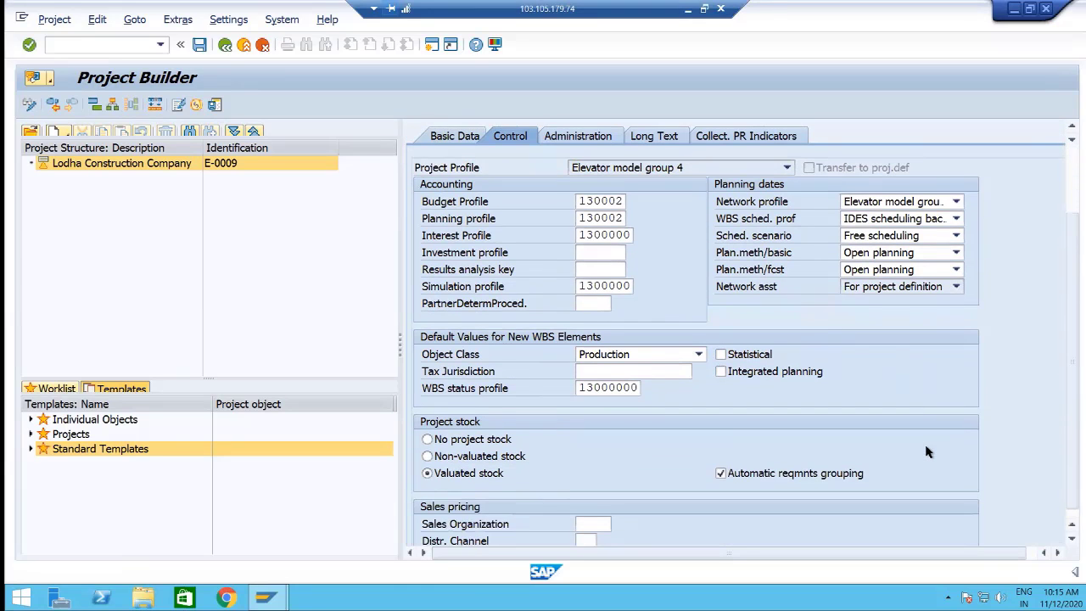
pyautogui.scroll(3, 923, 452)
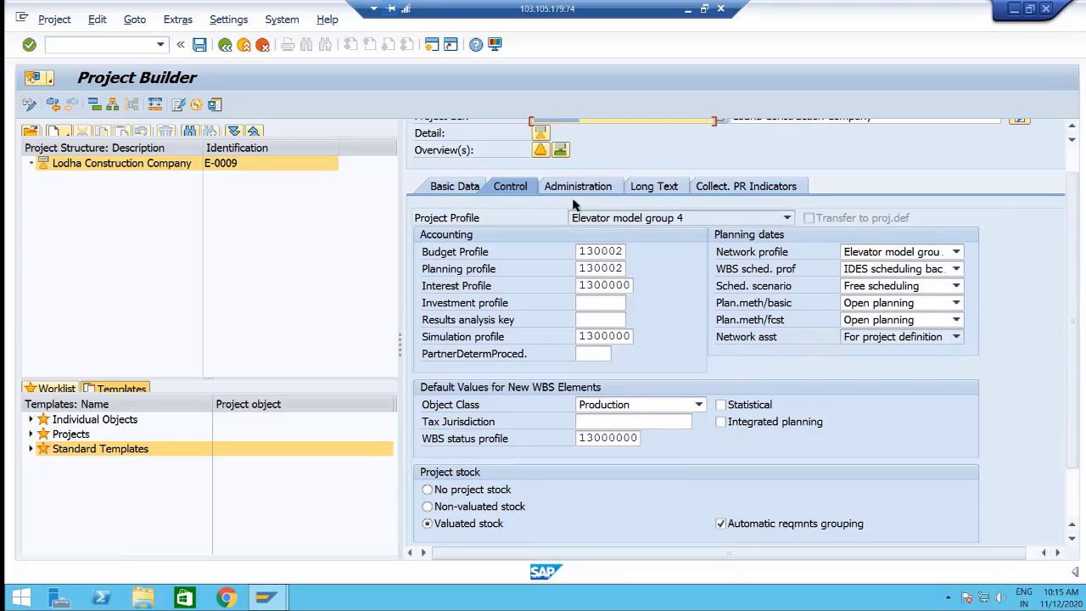
pyautogui.scroll(1, 519, 263)
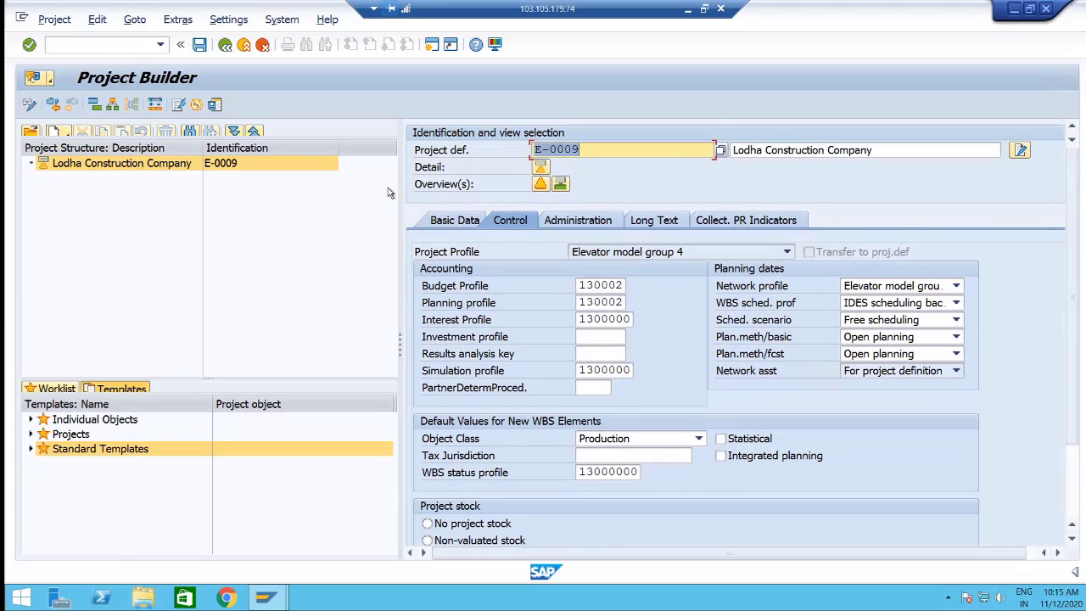
# Display the field help for the project definition, read the linked definition of the term, and close the help
pyautogui.click(596, 150)
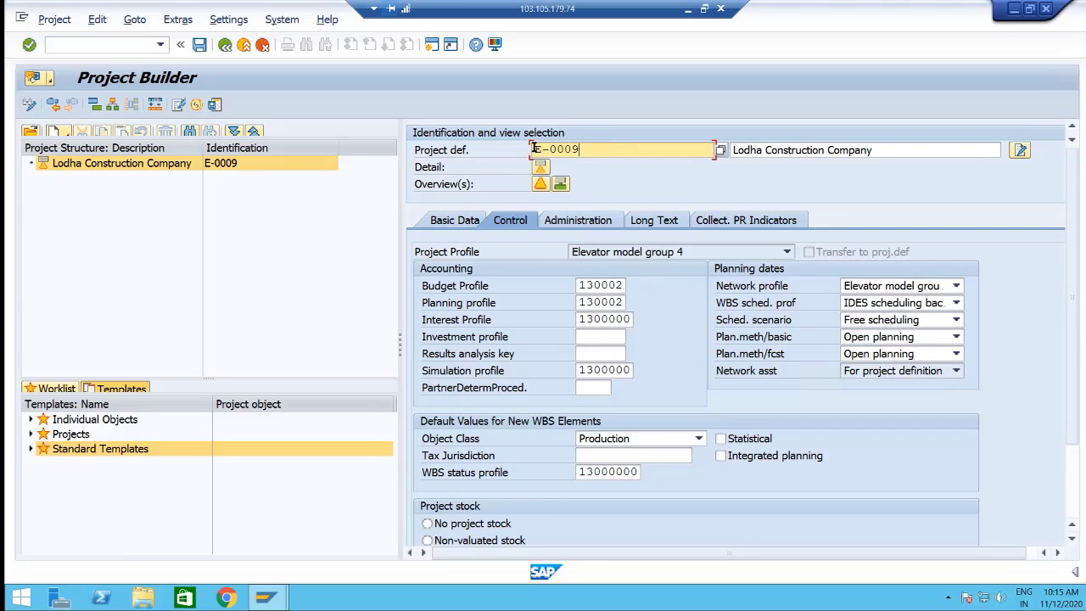
pyautogui.click(465, 150)
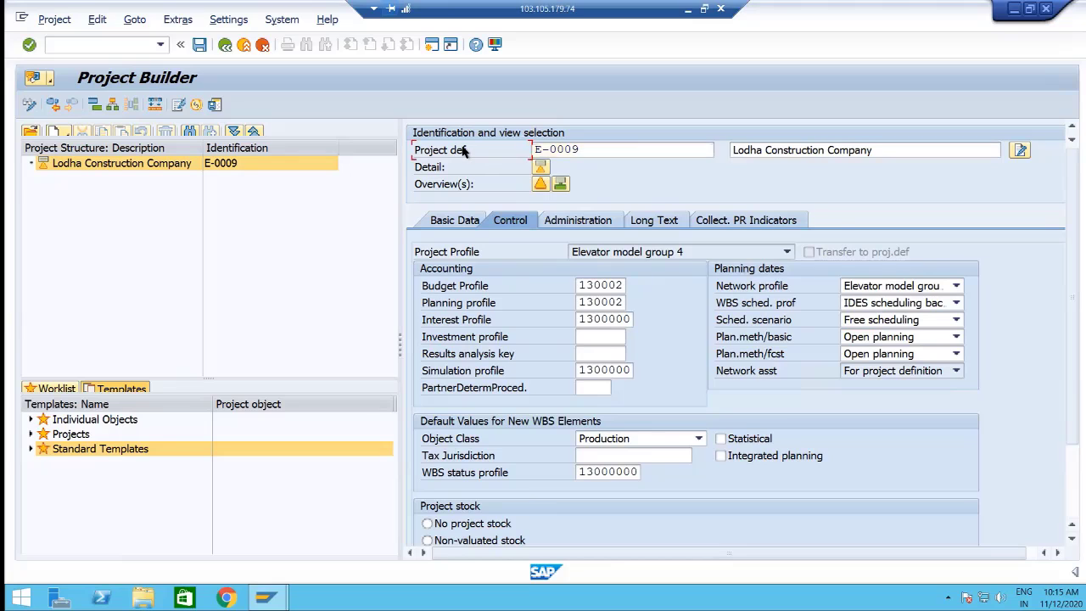
pyautogui.rightClick(589, 151)
pyautogui.click(580, 150)
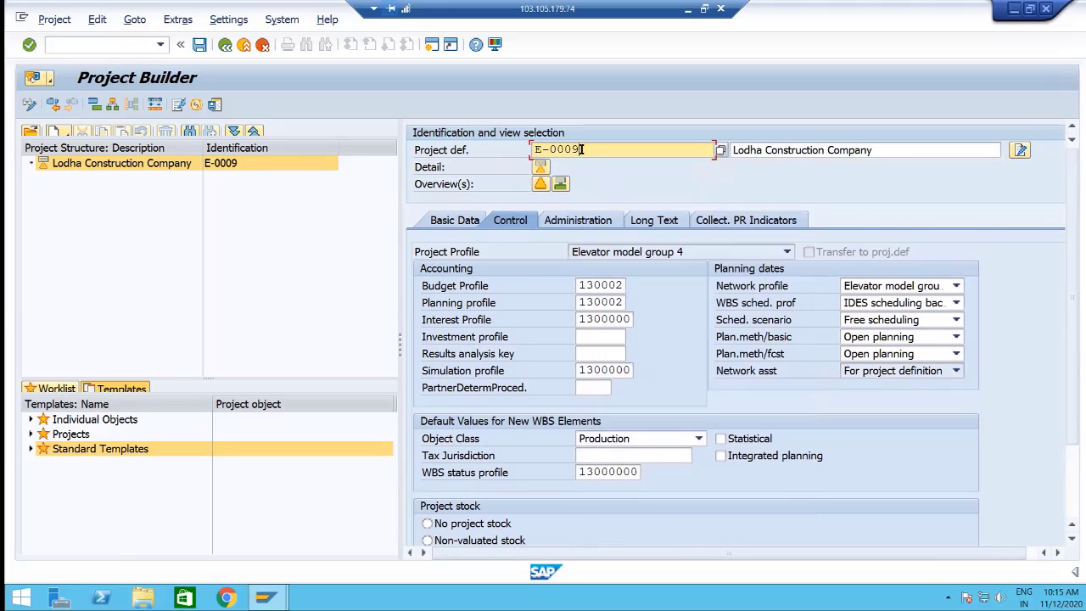
pyautogui.rightClick(582, 152)
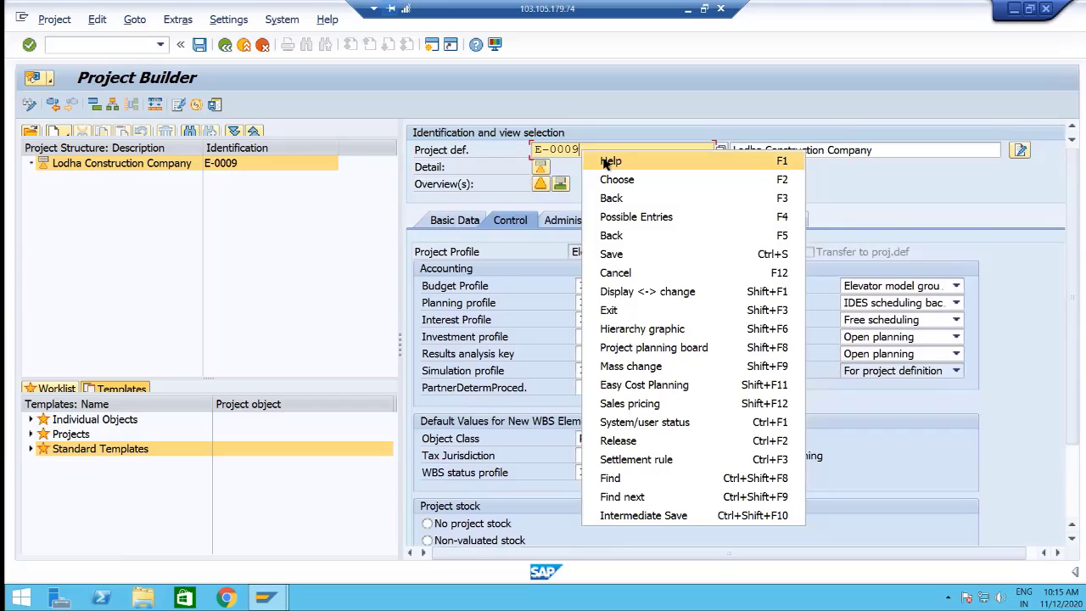
pyautogui.click(609, 161)
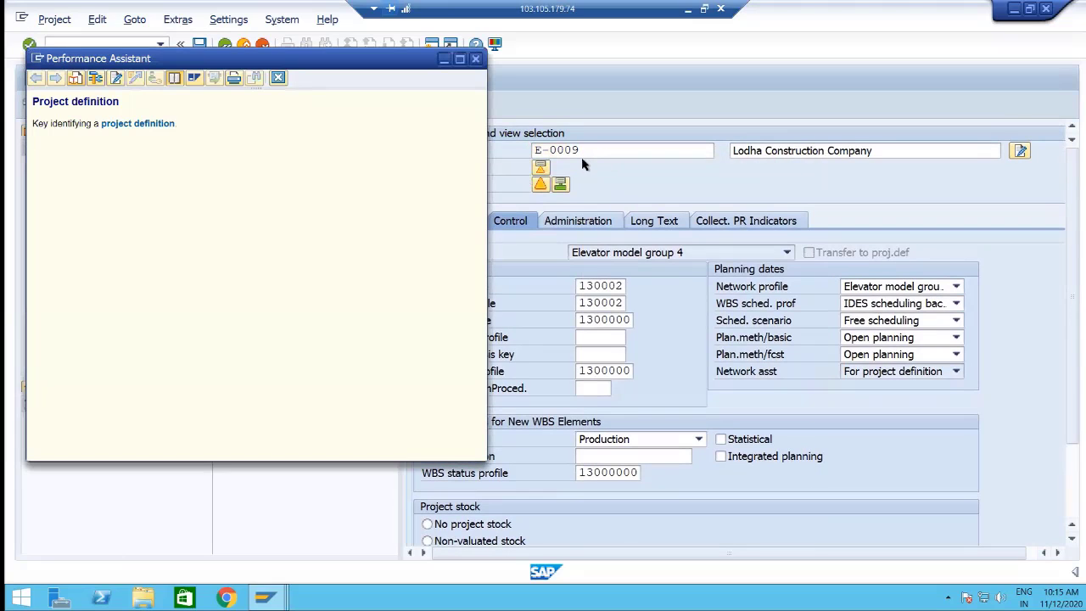
pyautogui.click(140, 125)
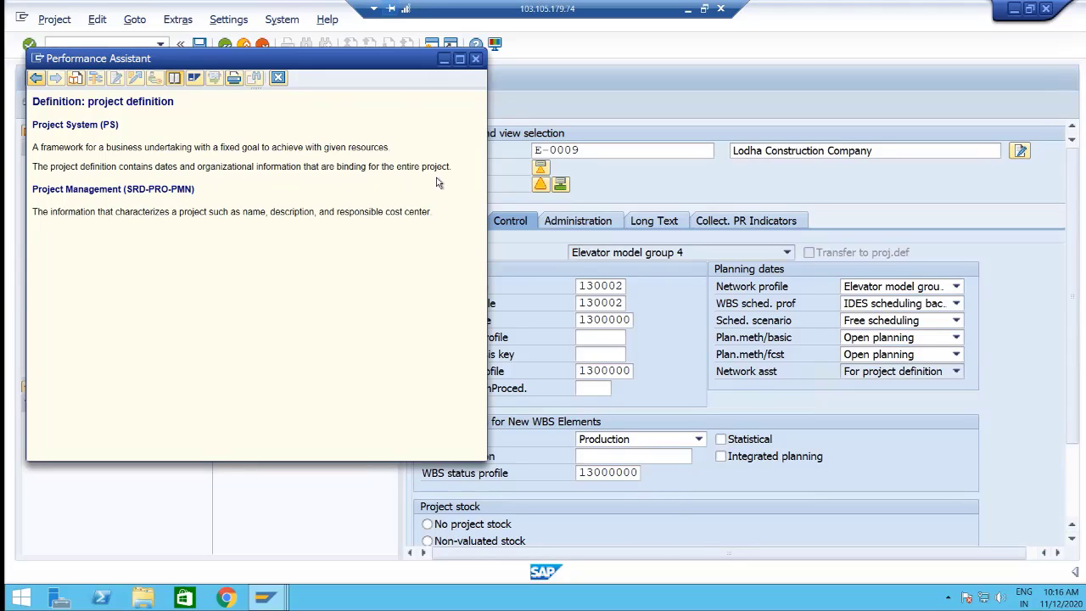
pyautogui.click(477, 60)
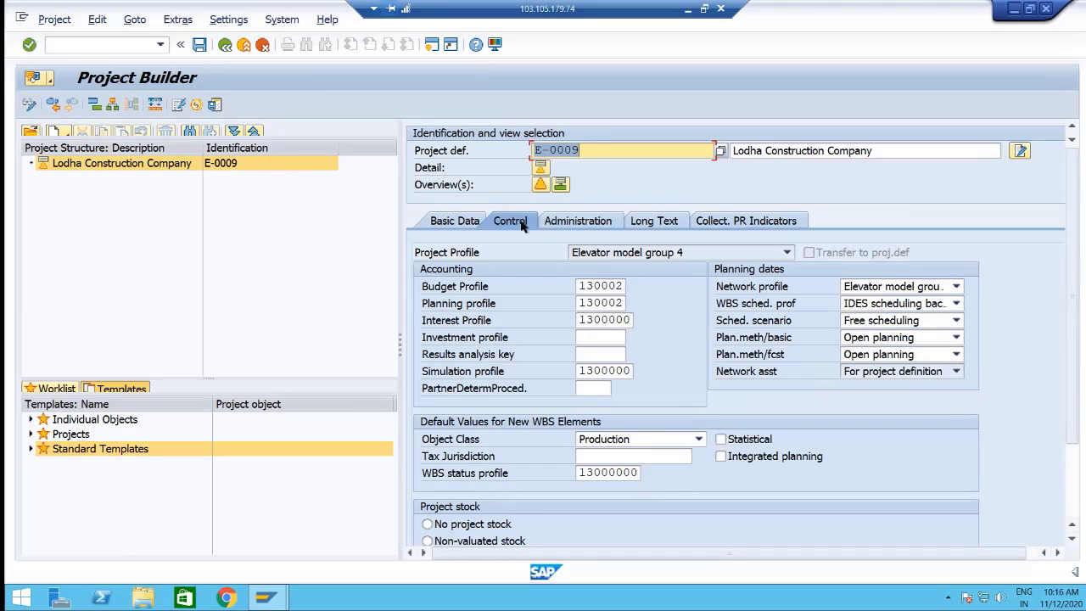
pyautogui.click(593, 151)
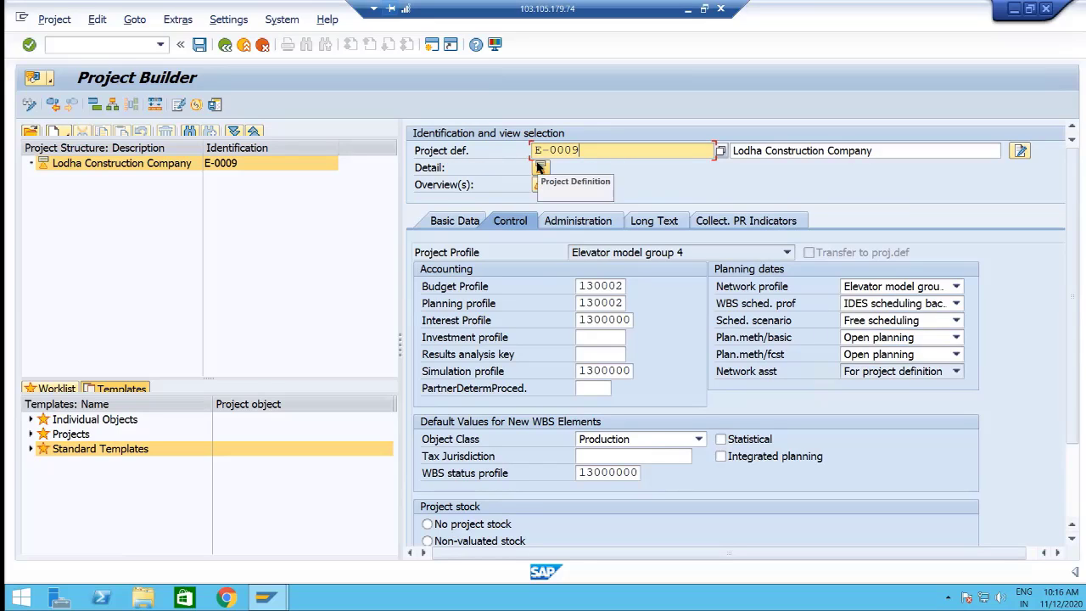
pyautogui.press('F1')
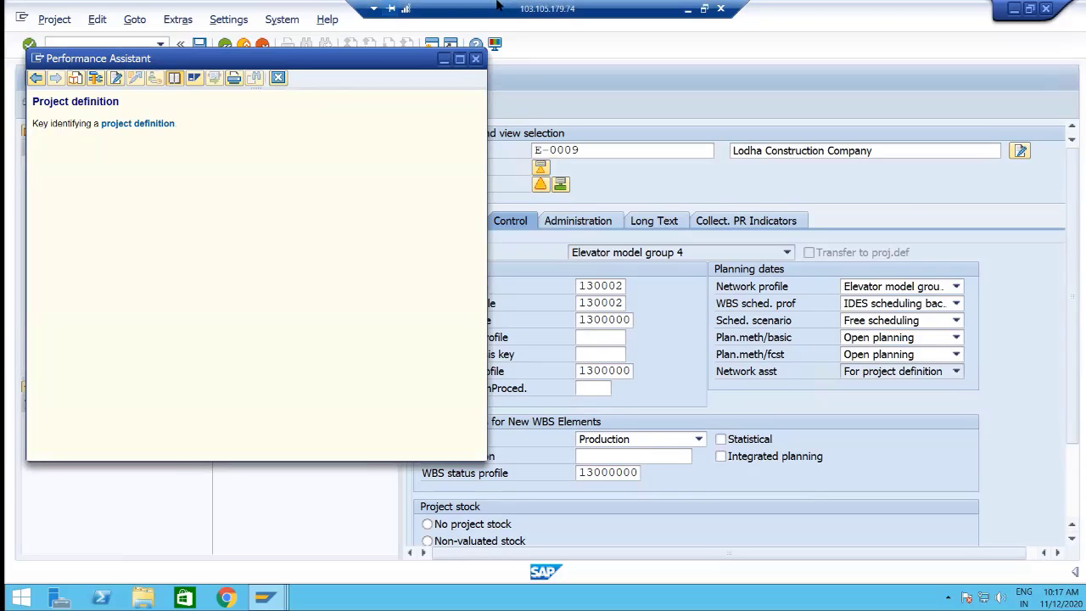
pyautogui.press('Escape')
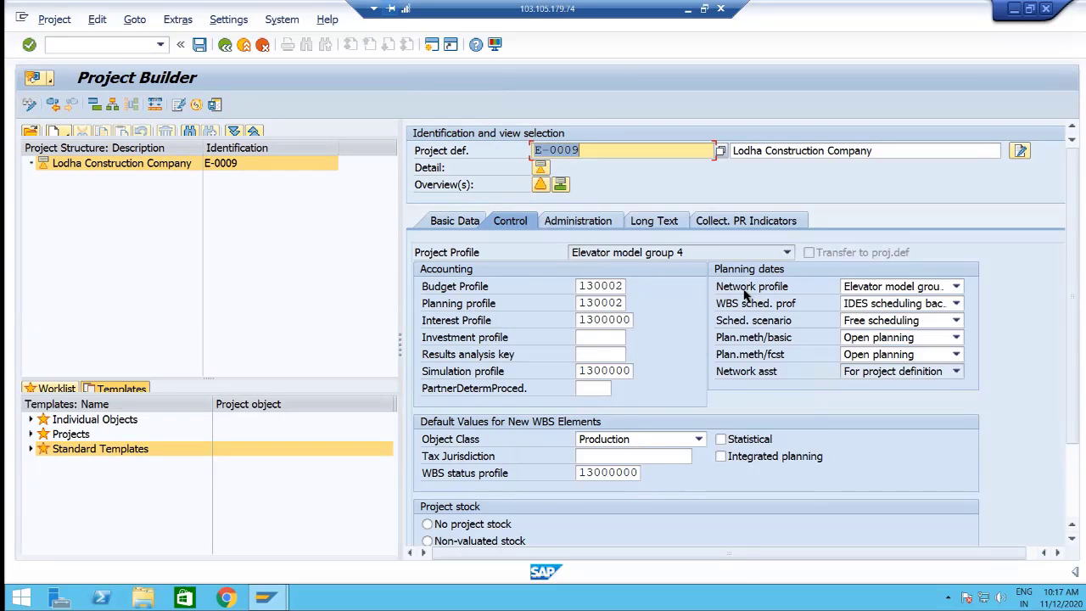
# Display the field help for the network profile and open the linked definition of the term
pyautogui.click(756, 293)
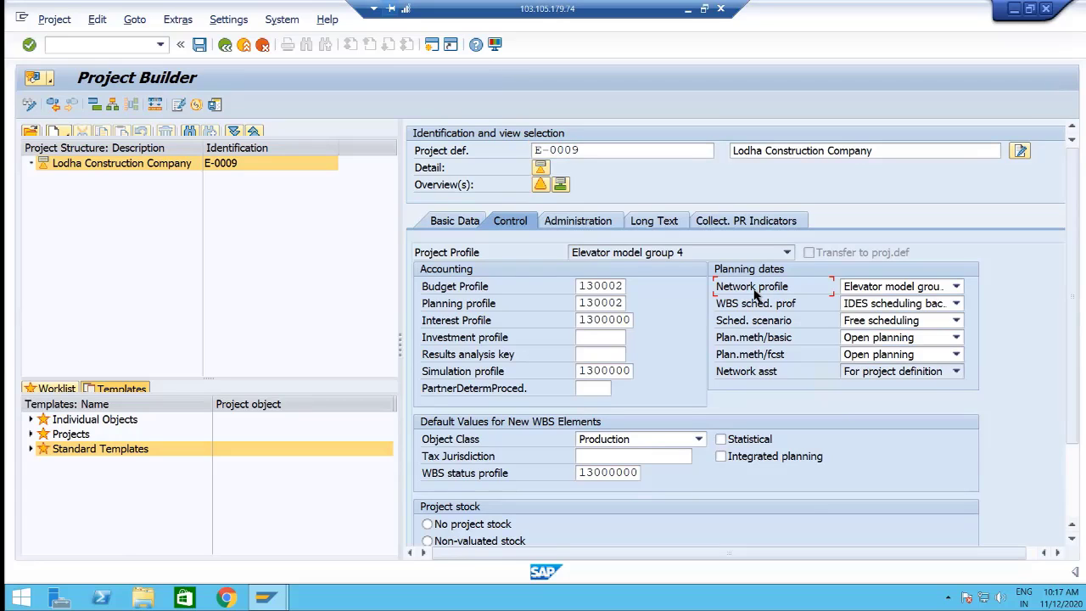
pyautogui.press('F1')
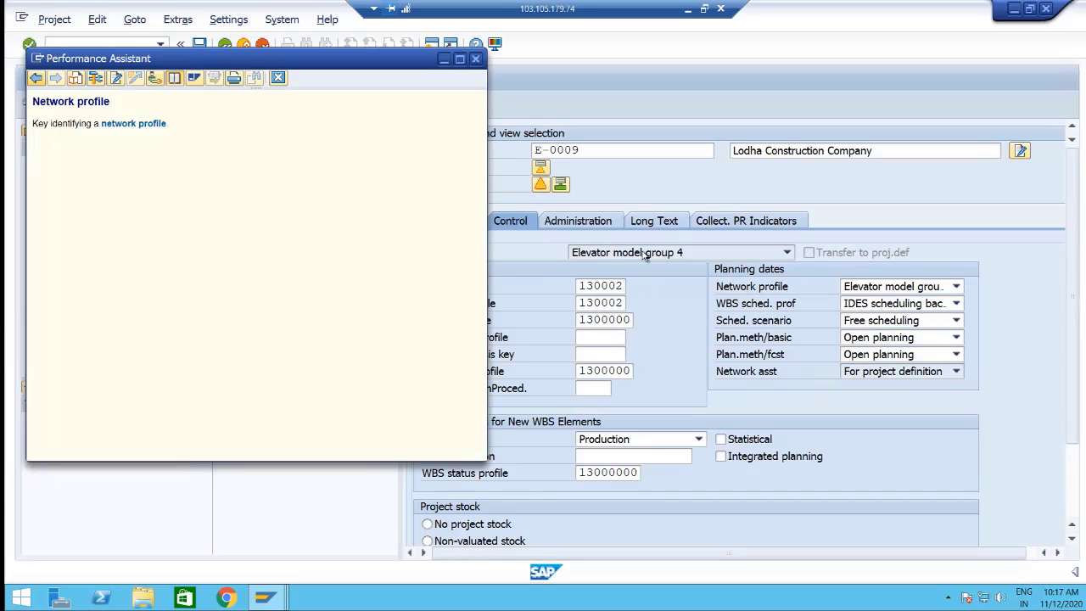
pyautogui.click(152, 124)
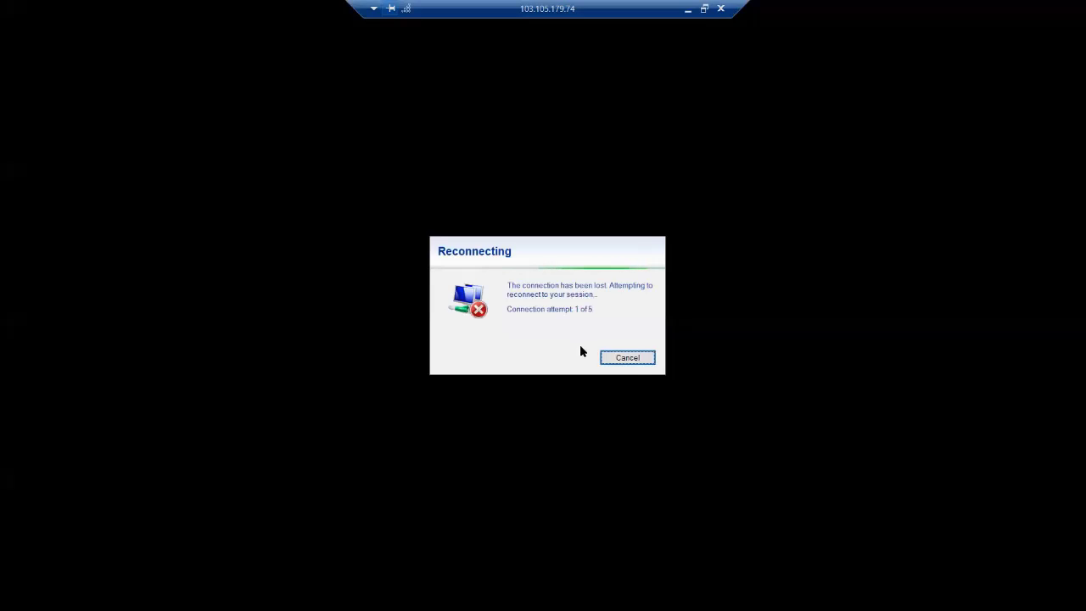
# Cancel the automatic reconnection, open Remote Desktop Connection, and try to connect to 103.105.179.74:3316, retrying once
pyautogui.click(632, 359)
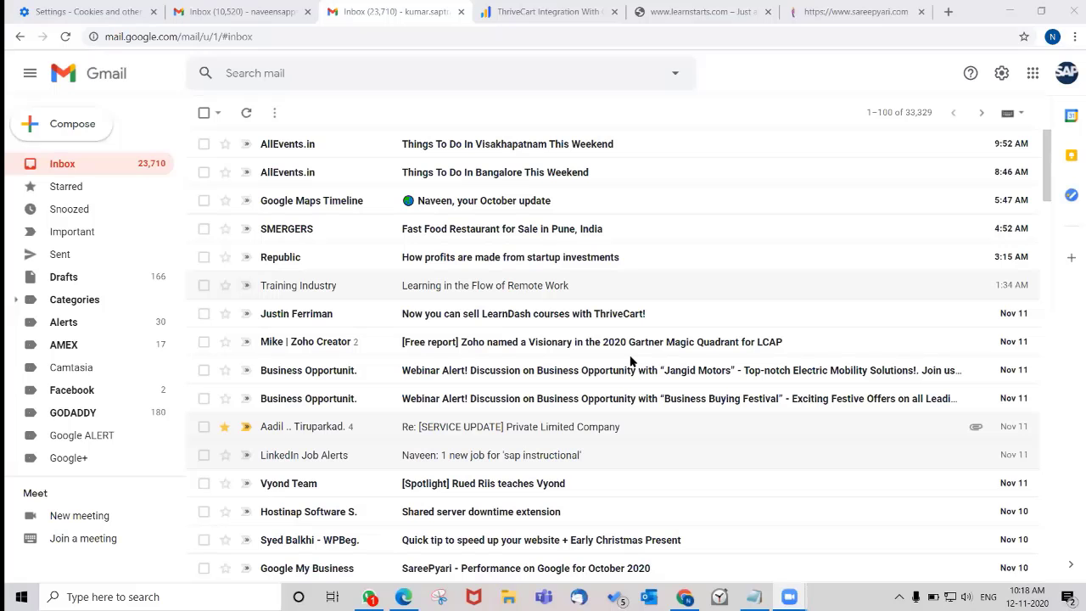
pyautogui.click(216, 592)
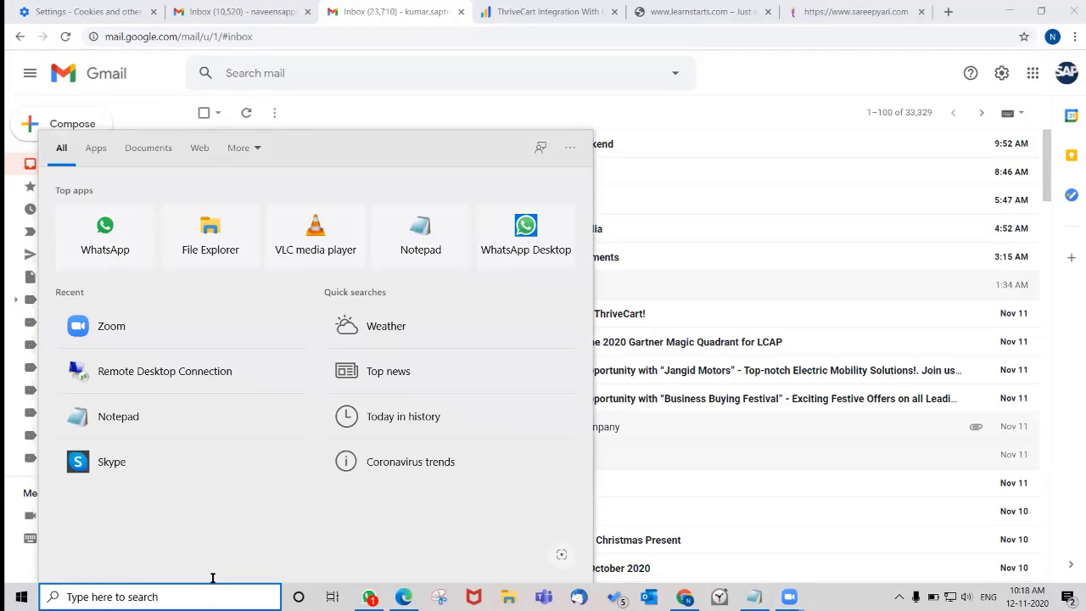
pyautogui.write('rem')
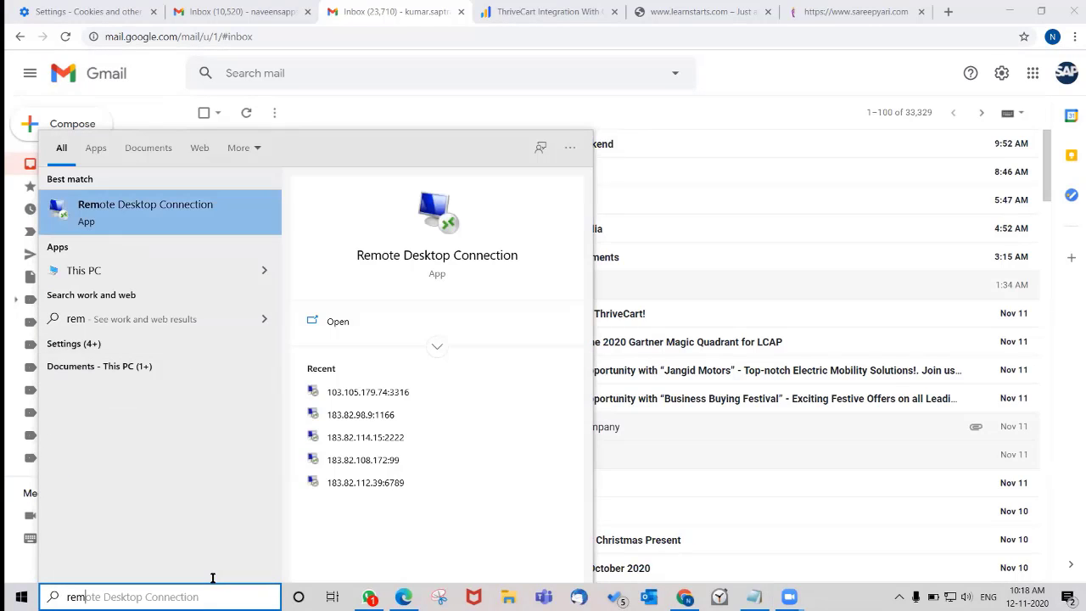
pyautogui.press('Return')
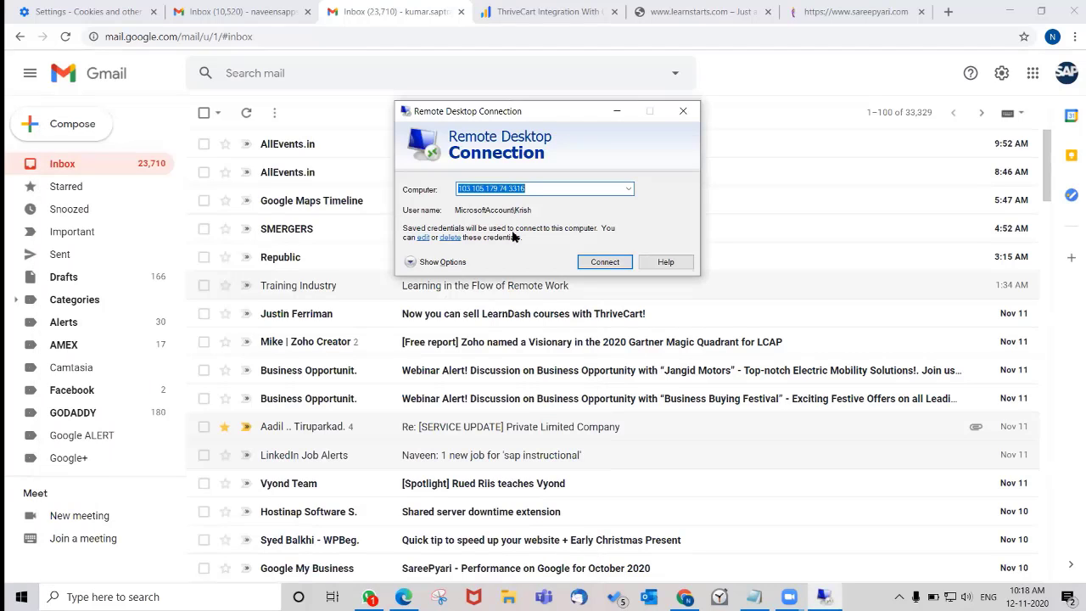
pyautogui.click(598, 262)
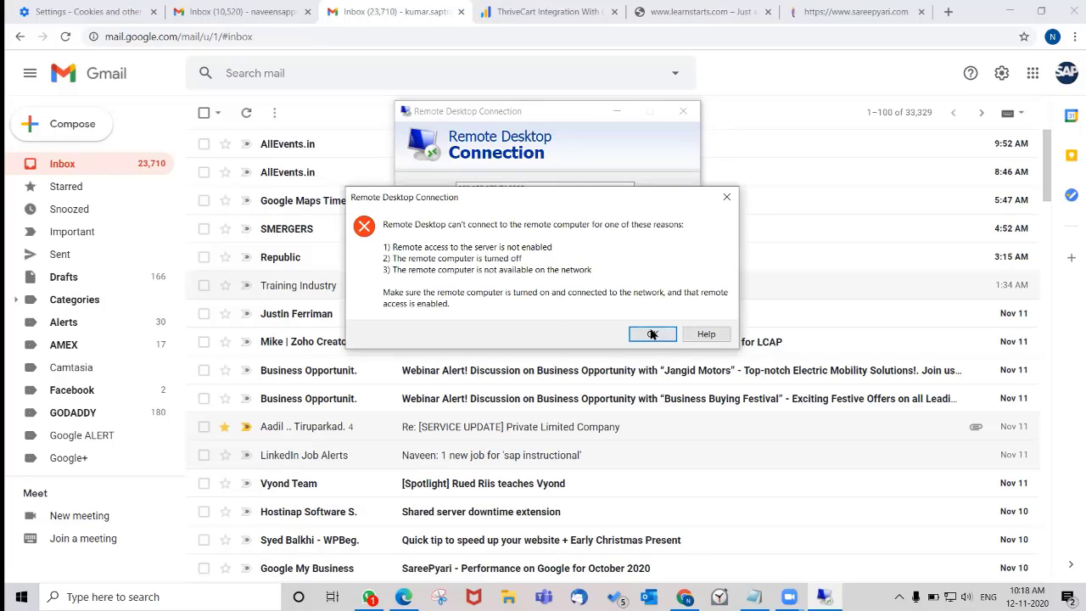
pyautogui.click(650, 333)
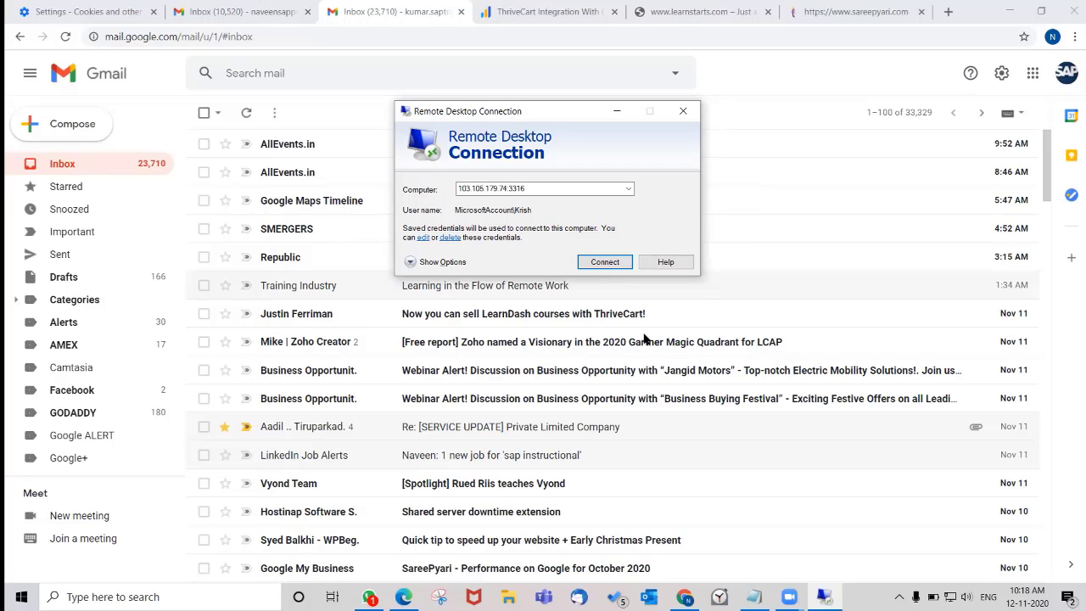
pyautogui.click(606, 263)
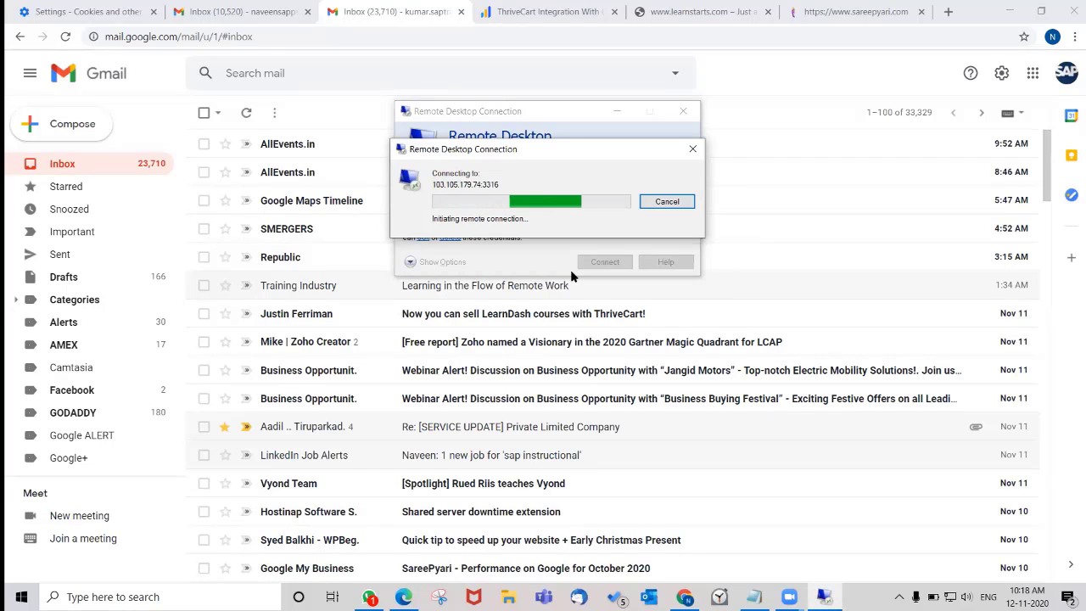
# Switch to Chrome and close the mail inbox, ThriveCart, learnstarts.com and sareepyari.com tabs, leaving only the cookie settings page open
pyautogui.click(459, 12)
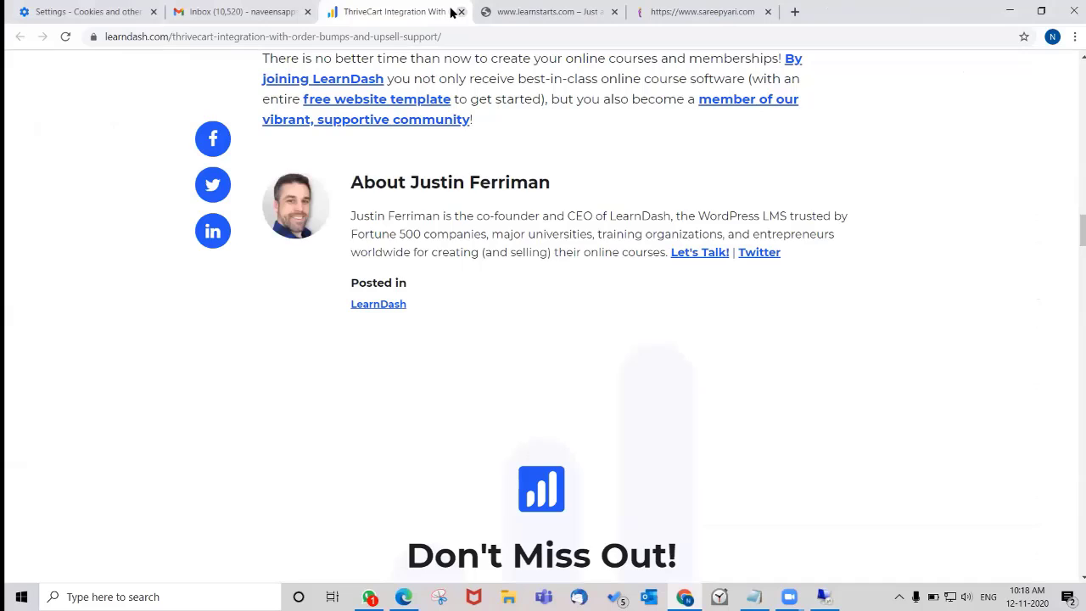
pyautogui.click(460, 12)
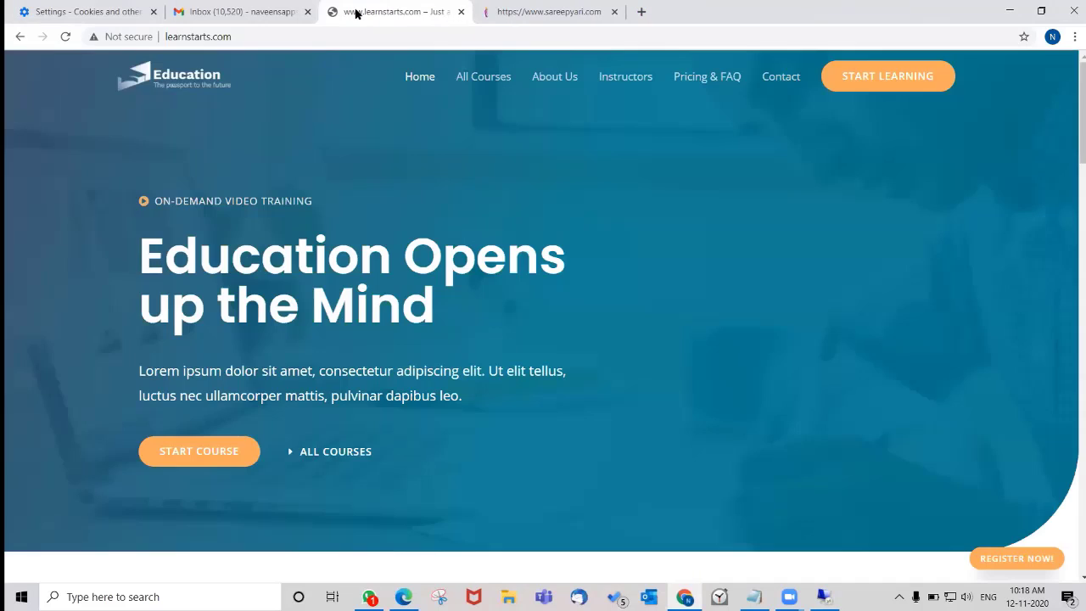
pyautogui.click(460, 12)
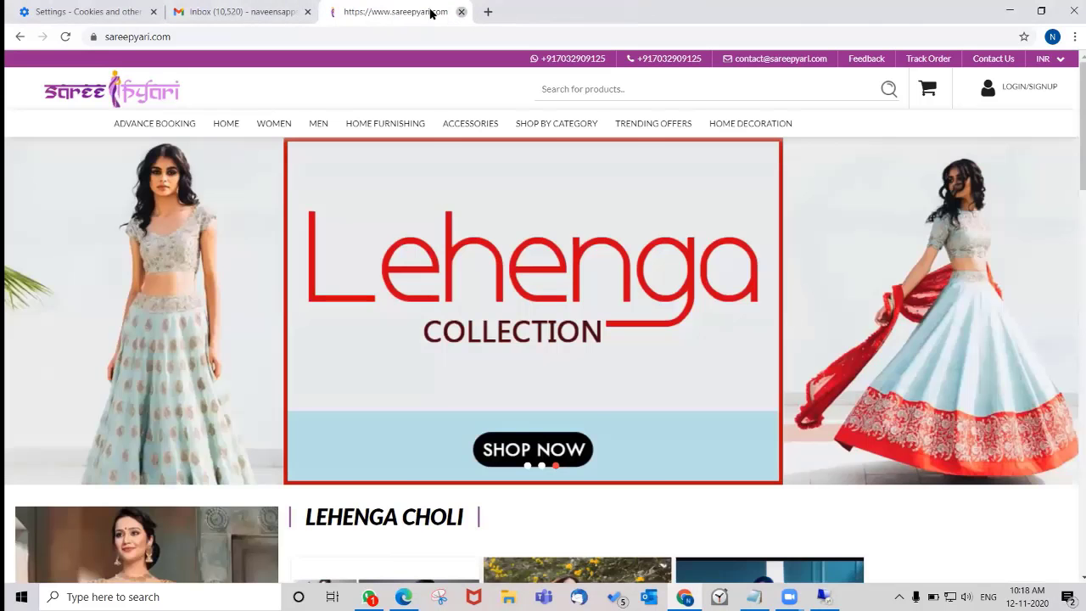
pyautogui.click(461, 12)
pyautogui.click(337, 11)
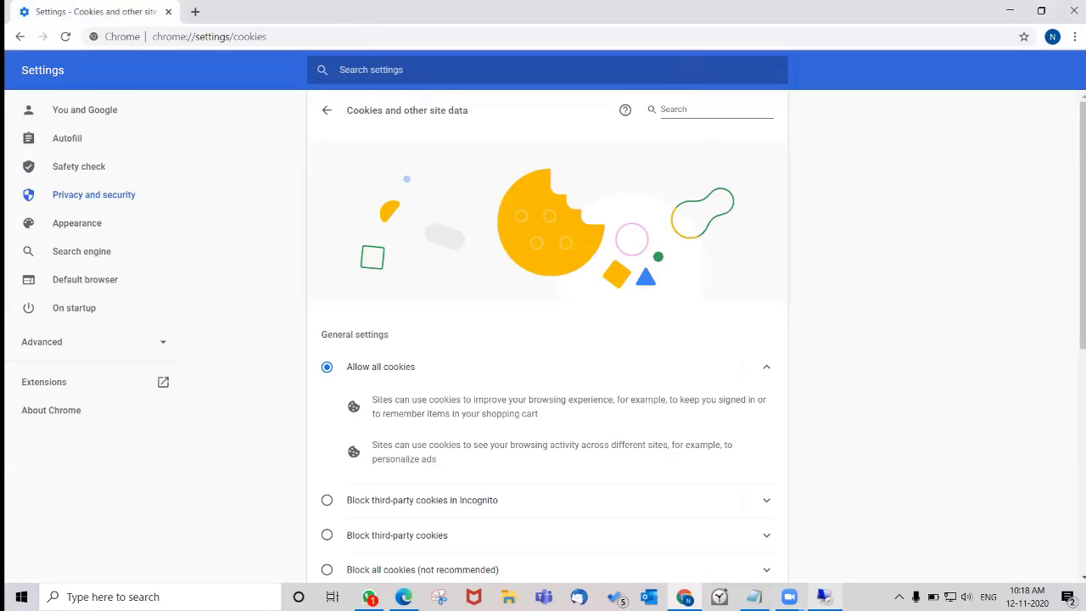
# Return to Remote Desktop Connection, save the connection settings without always asking for credentials, and connect to 103.105.179.74:3316
pyautogui.click(823, 596)
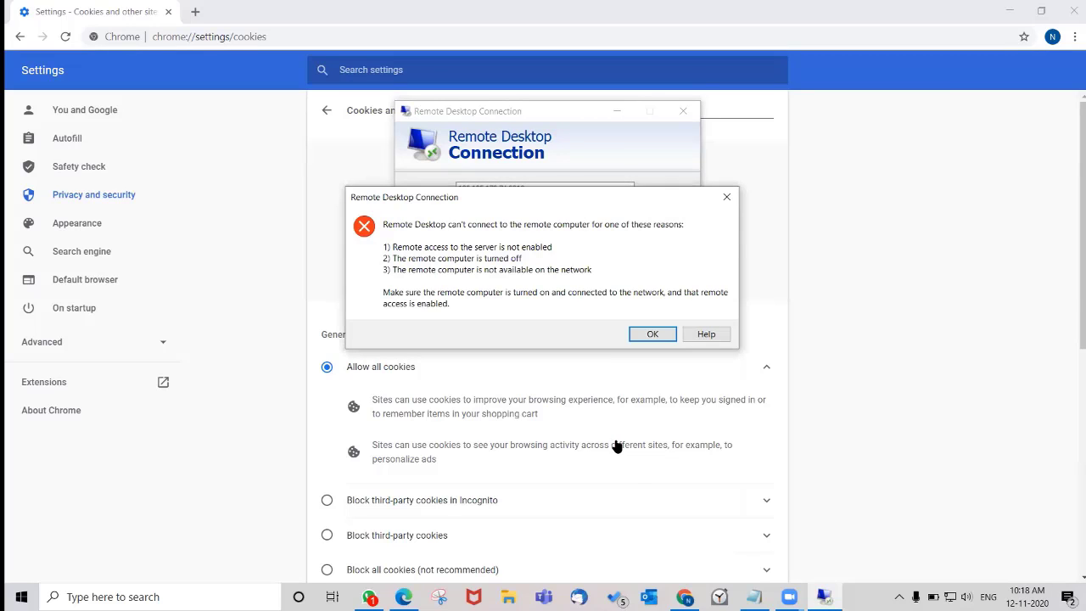
pyautogui.click(652, 334)
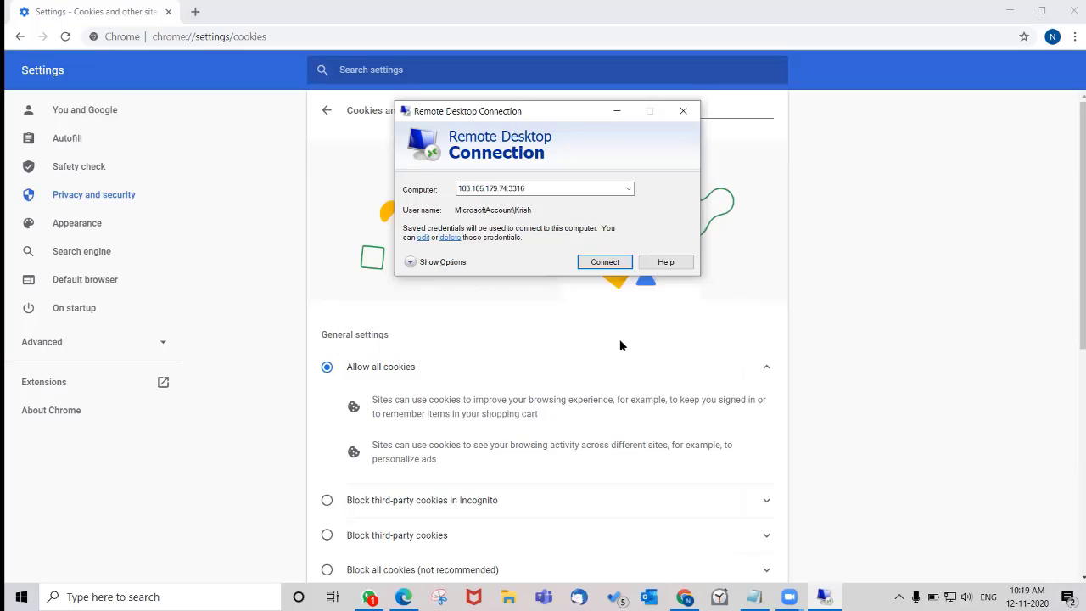
pyautogui.click(441, 263)
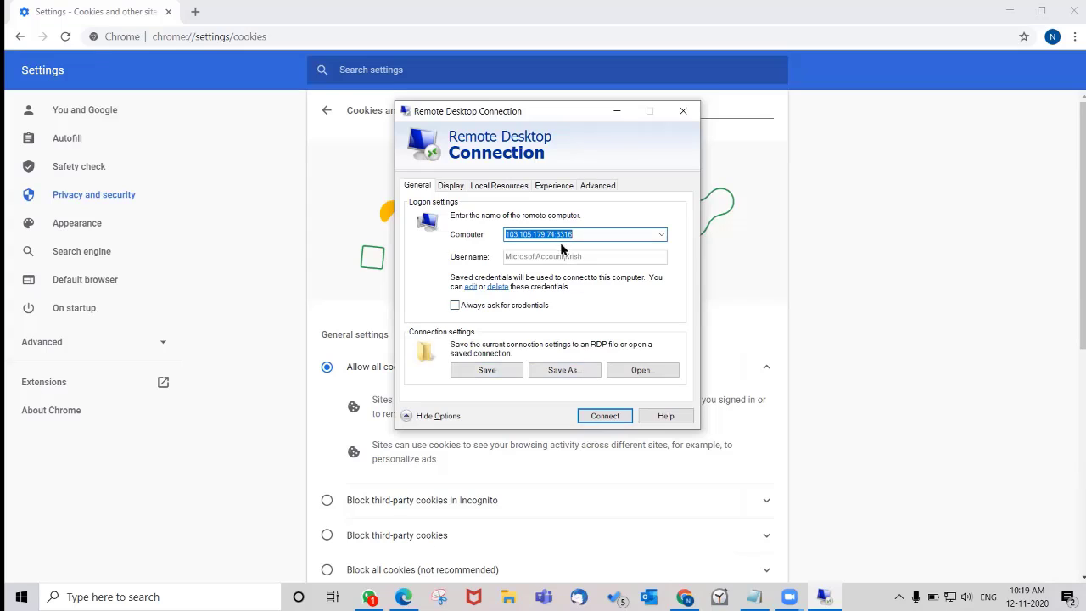
pyautogui.click(496, 305)
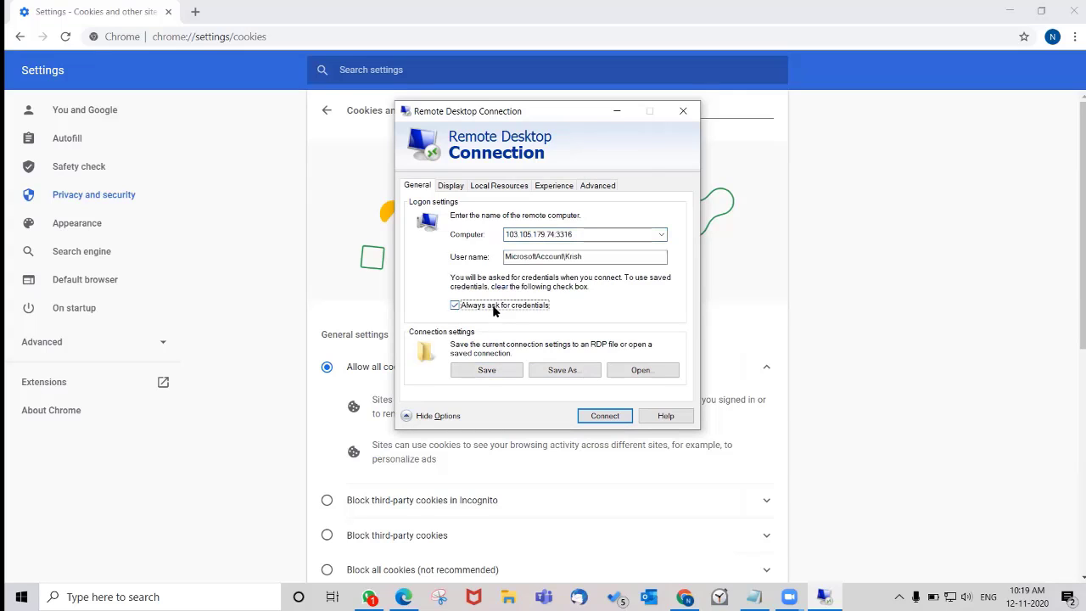
pyautogui.click(496, 308)
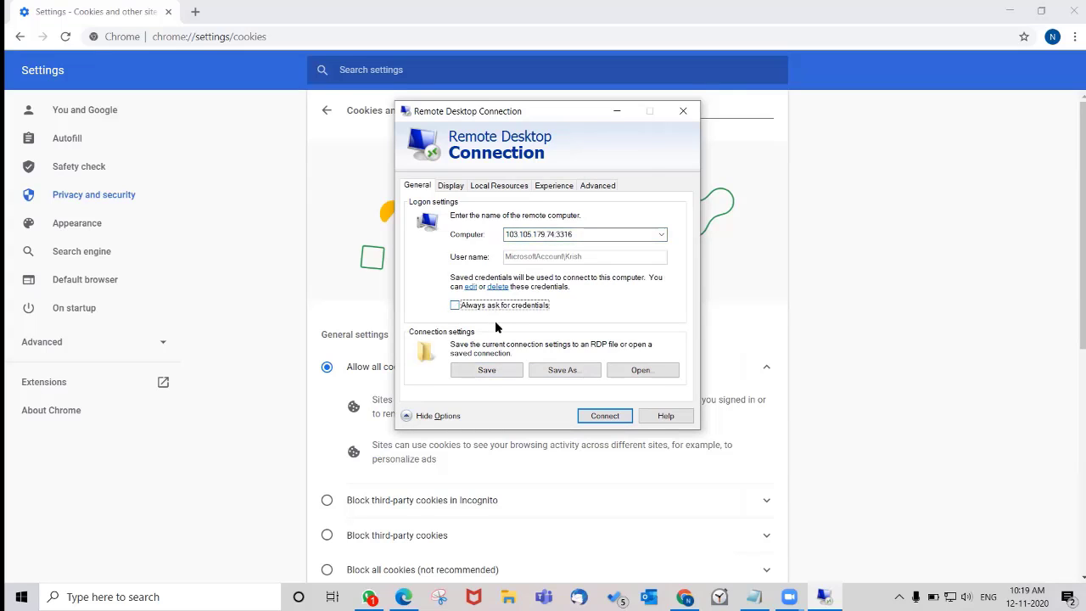
pyautogui.click(492, 372)
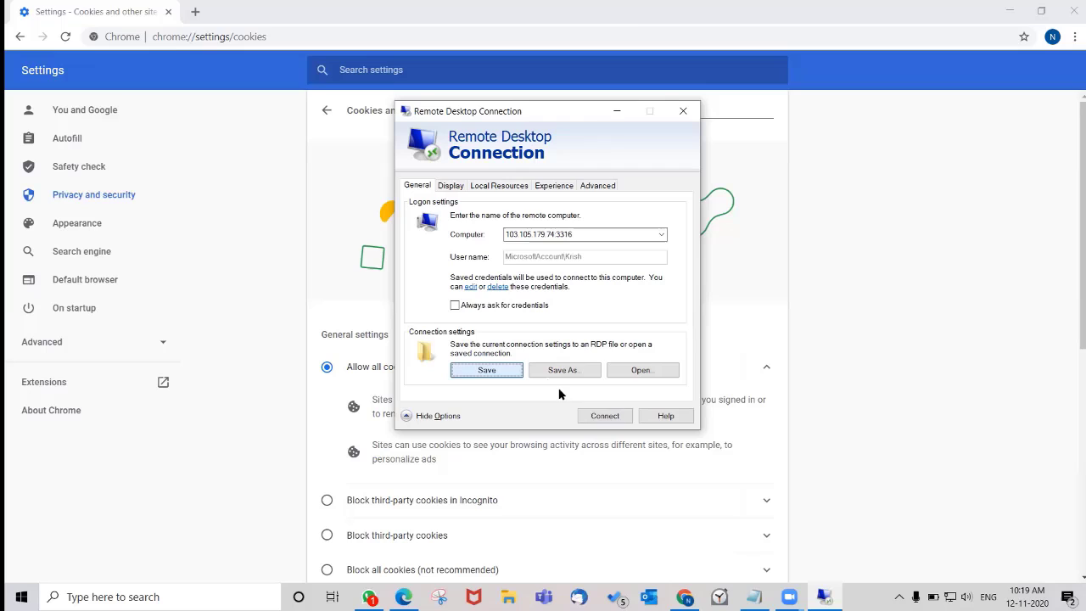
pyautogui.click(606, 416)
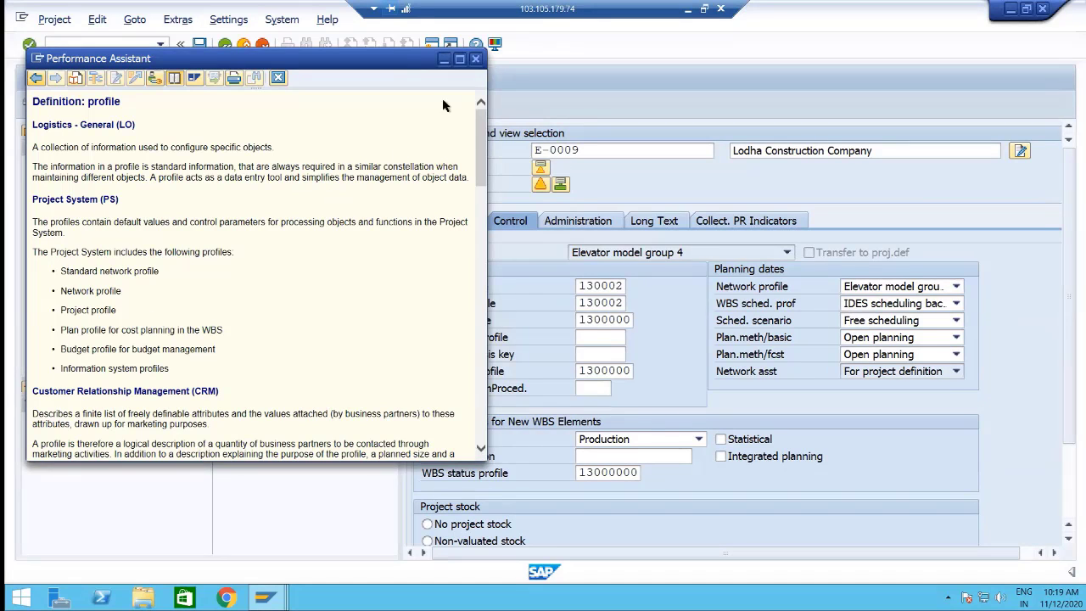
# Close the profile definition help and create a WBS element under the project definition with the identification E-0009
pyautogui.click(475, 59)
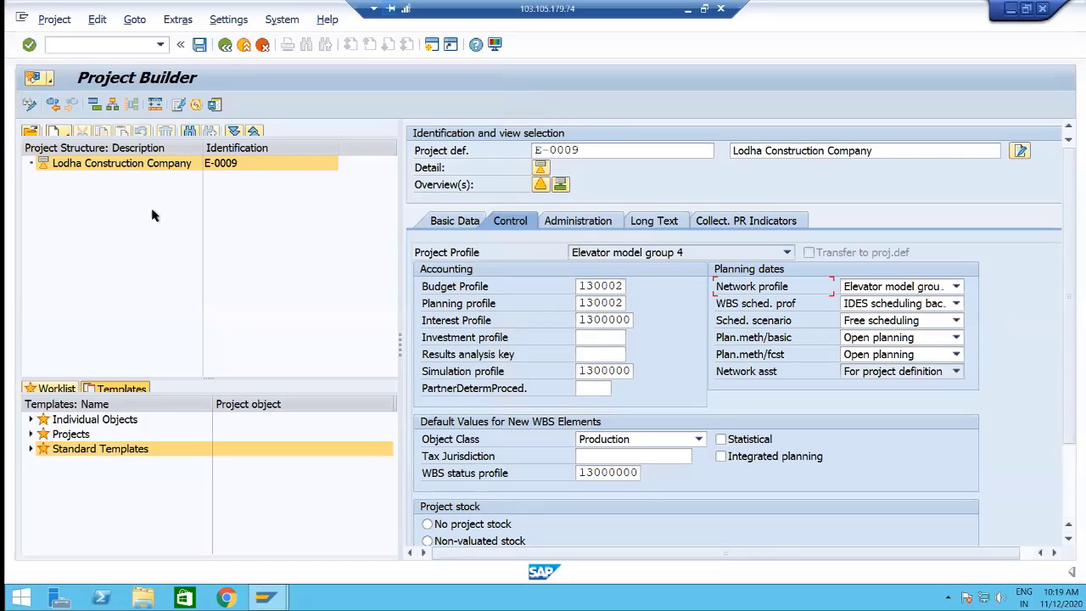
pyautogui.rightClick(177, 167)
pyautogui.moveTo(215, 174)
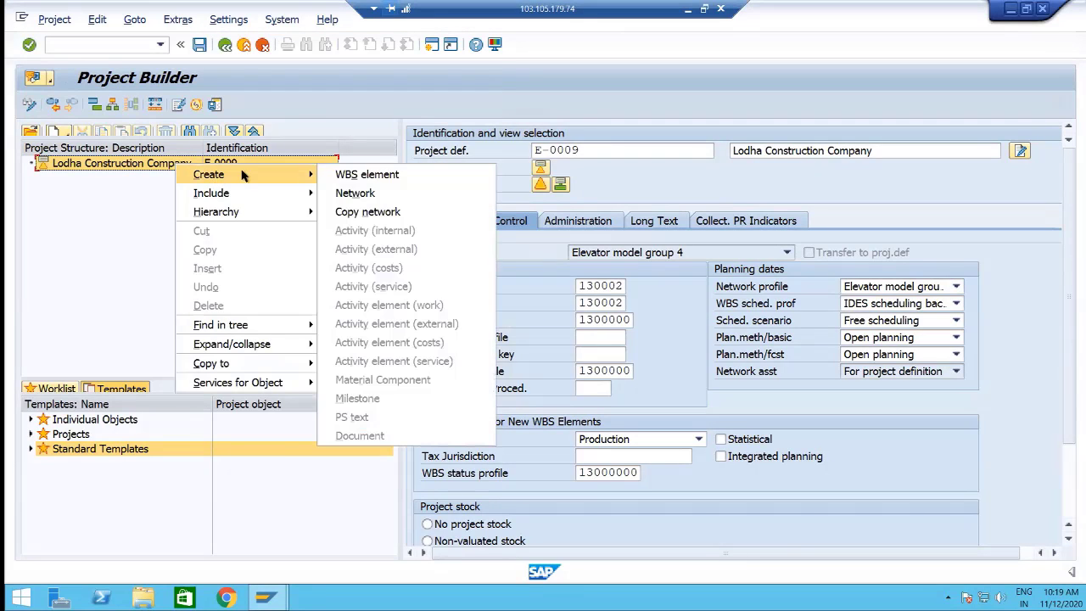
pyautogui.click(371, 174)
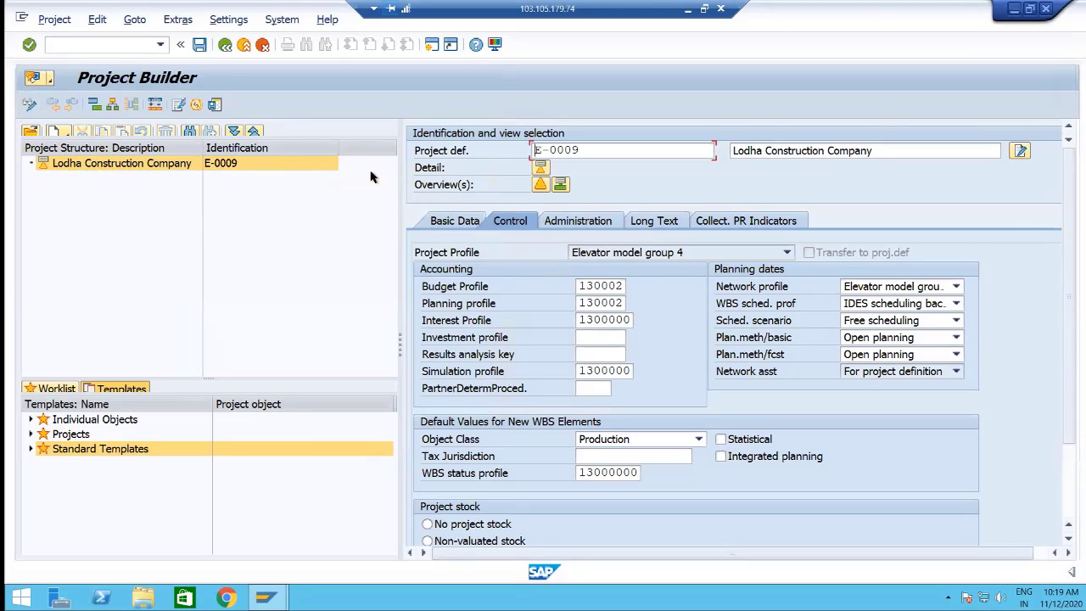
pyautogui.click(605, 150)
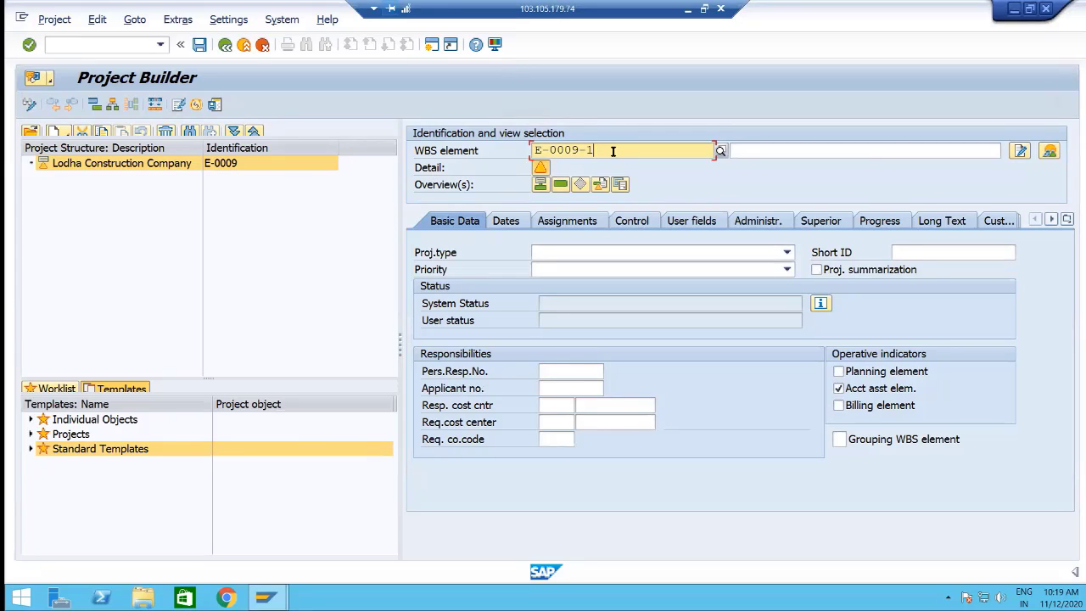
pyautogui.press('BackSpace')
pyautogui.press('BackSpace')
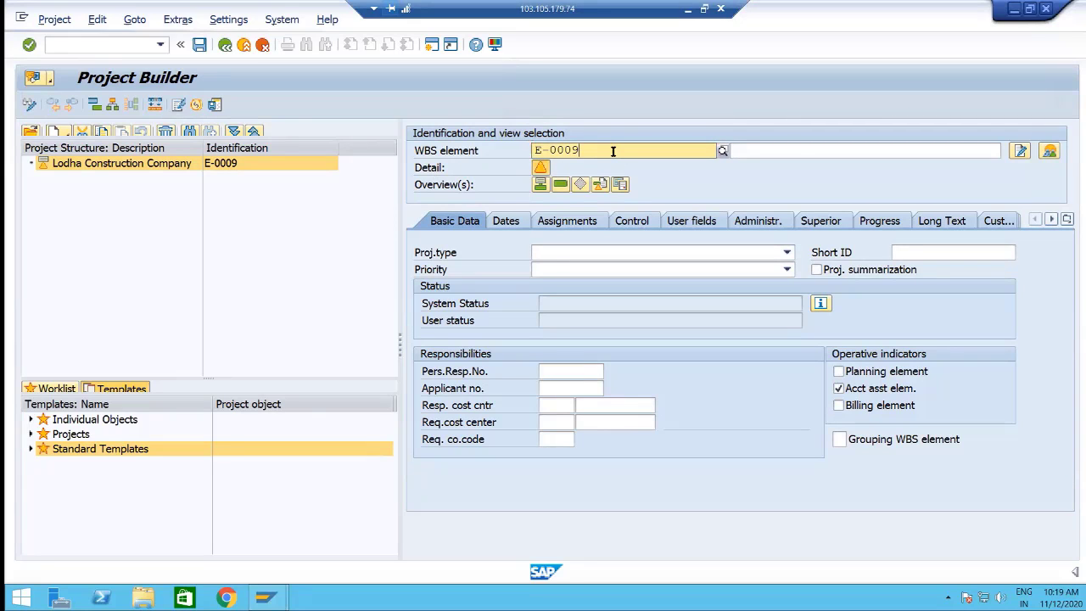
# Enter "Lodha Contruction Company" as the description of WBS element E-0009 and confirm the new element
pyautogui.press('Tab')
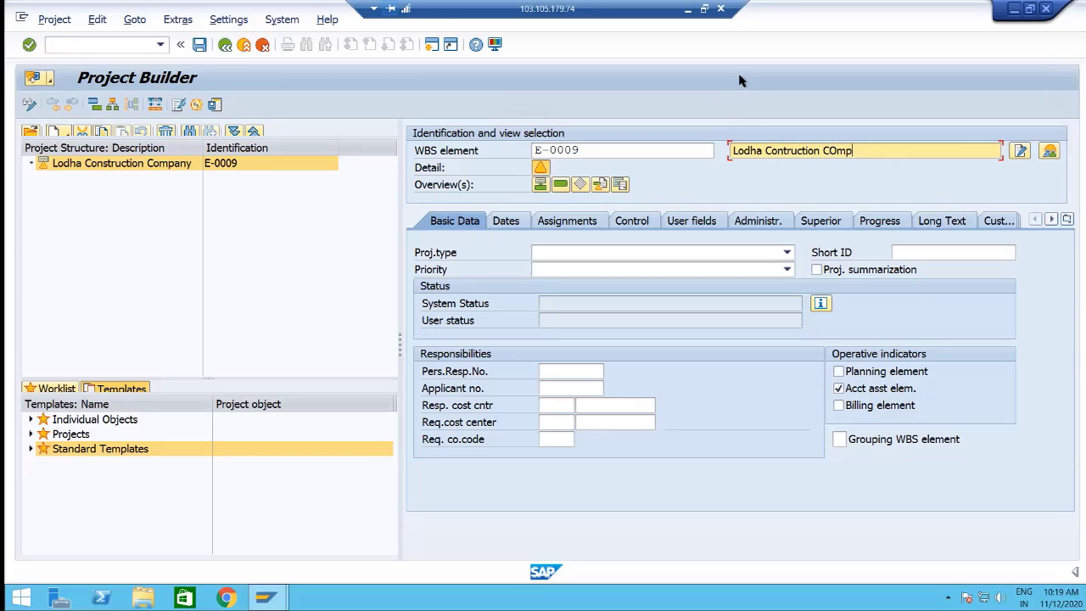
pyautogui.press('BackSpace')
pyautogui.press('BackSpace')
pyautogui.press('BackSpace')
pyautogui.write('ompany')
pyautogui.press('Return')
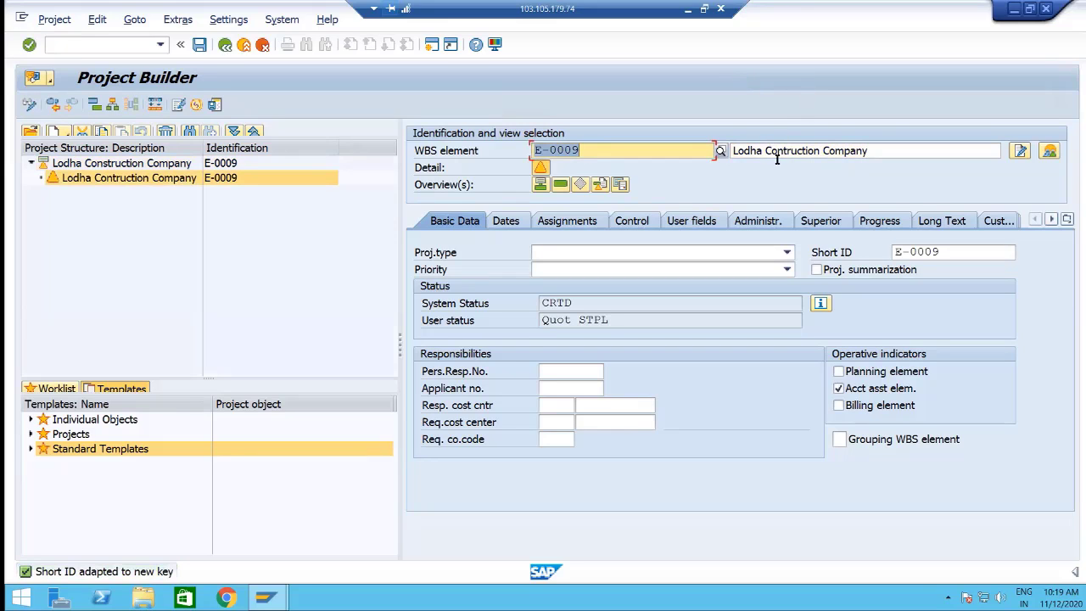
# Set the WBS element's project type to Customer Project, mark it as a planning element, and save the project
pyautogui.click(784, 252)
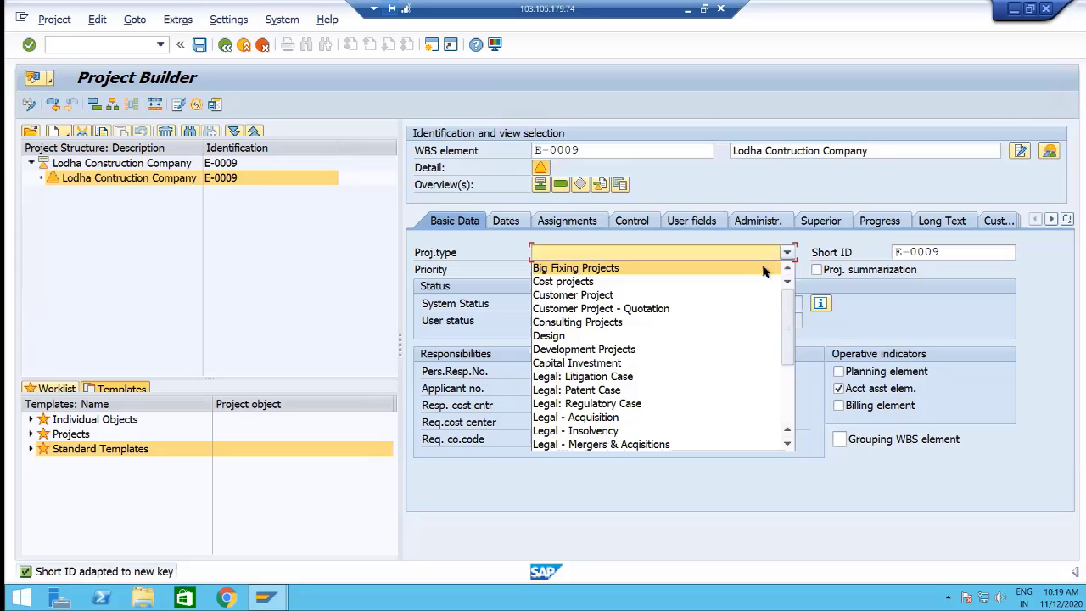
pyautogui.click(678, 302)
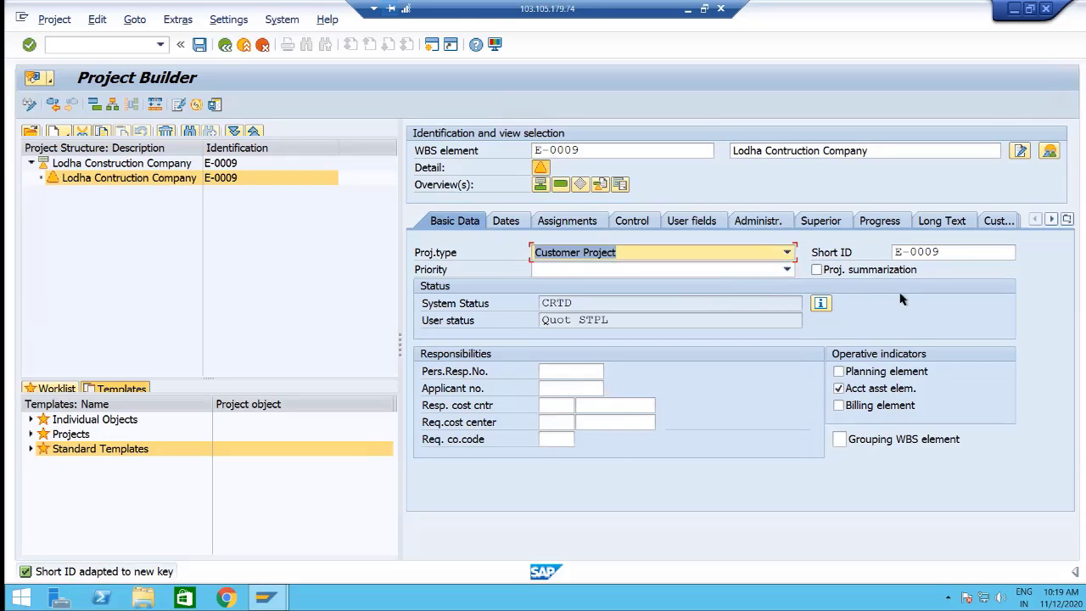
pyautogui.click(884, 373)
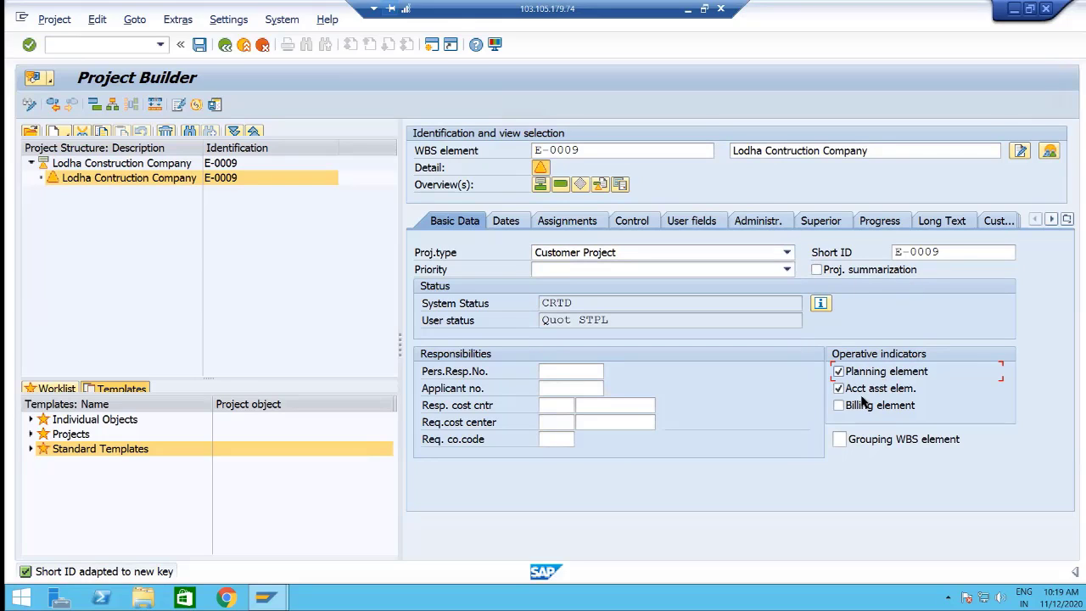
pyautogui.click(202, 47)
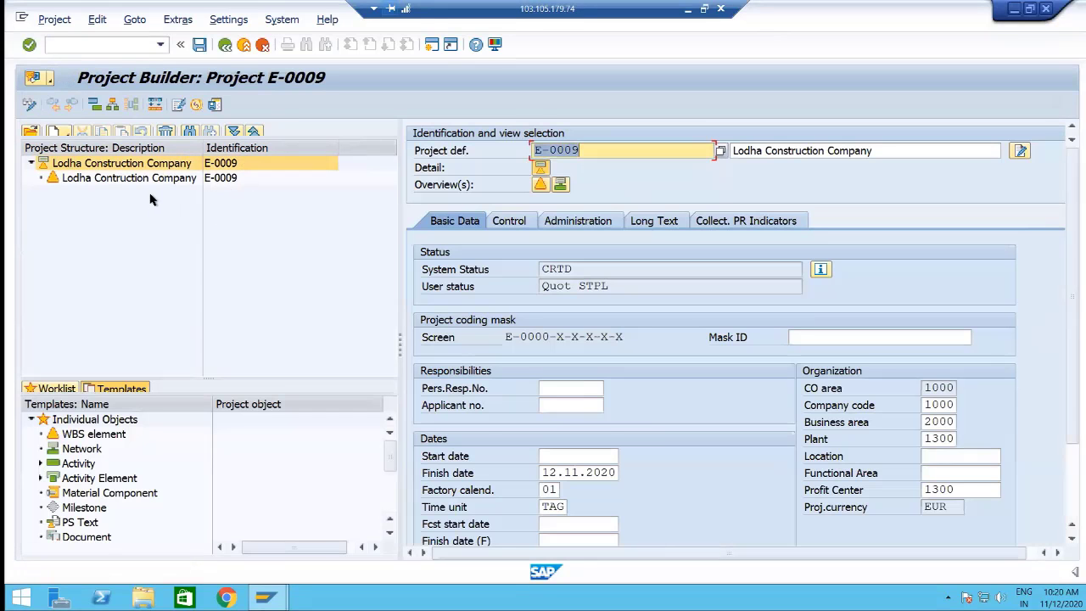
# Create WBS element E-0009-1 with the description "Apartment" under the top-level WBS element E-0009
pyautogui.click(146, 184)
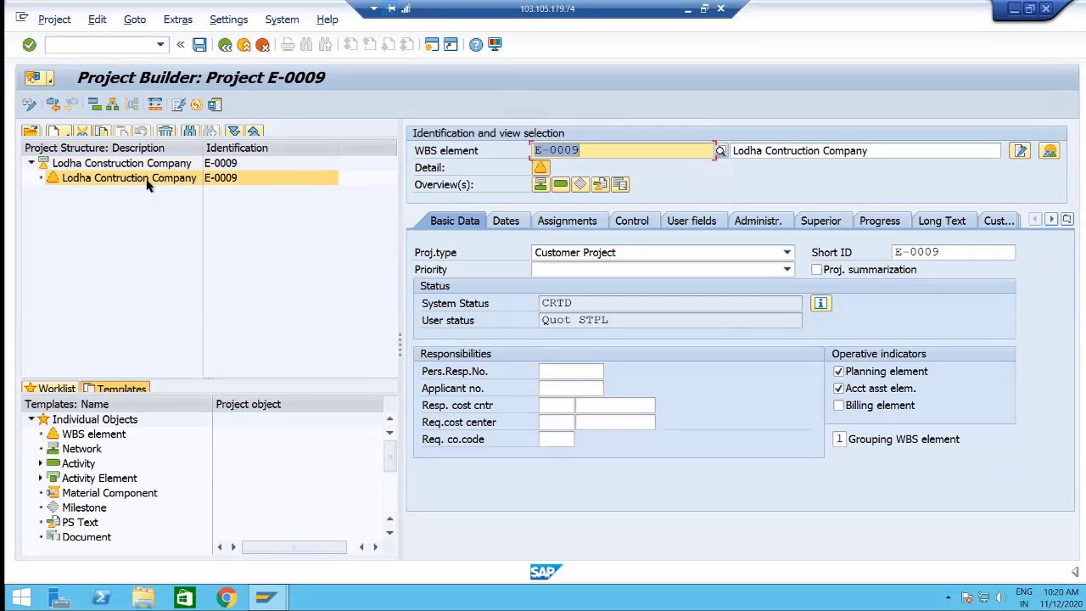
pyautogui.rightClick(149, 185)
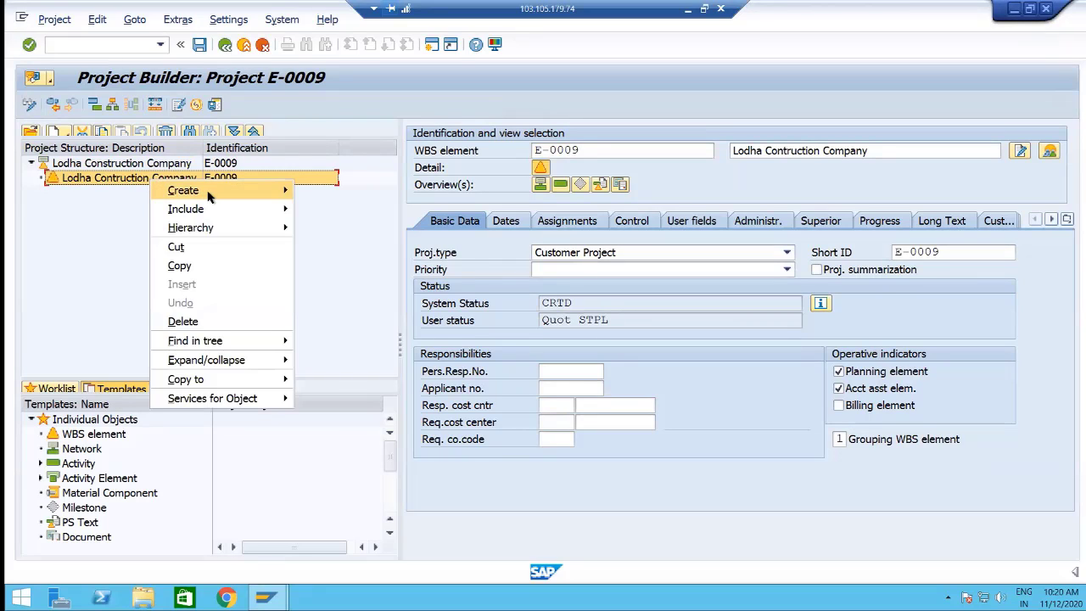
pyautogui.moveTo(211, 196)
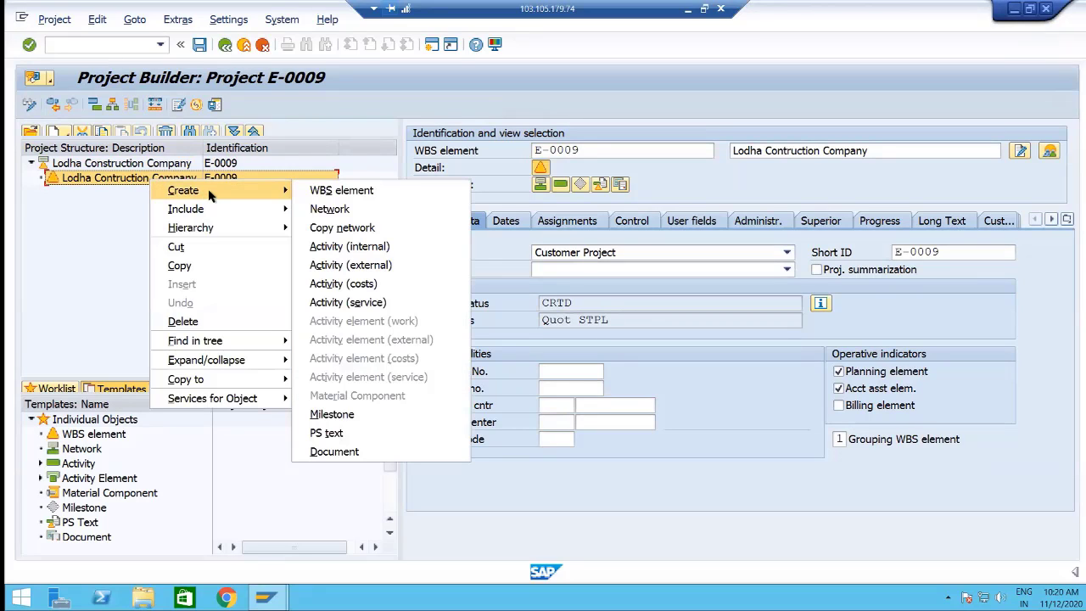
pyautogui.click(348, 195)
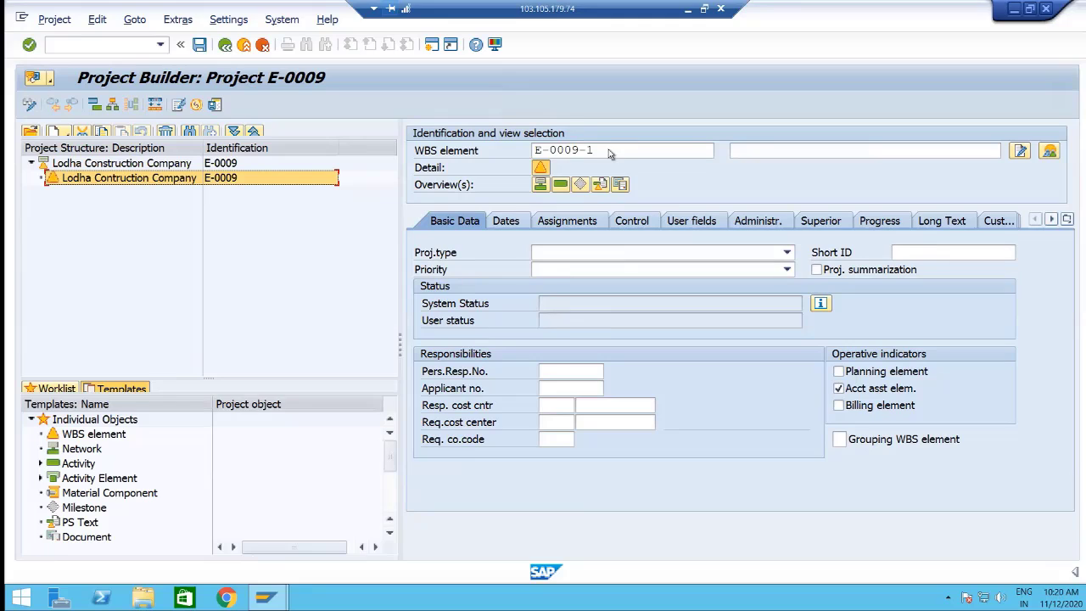
pyautogui.click(757, 151)
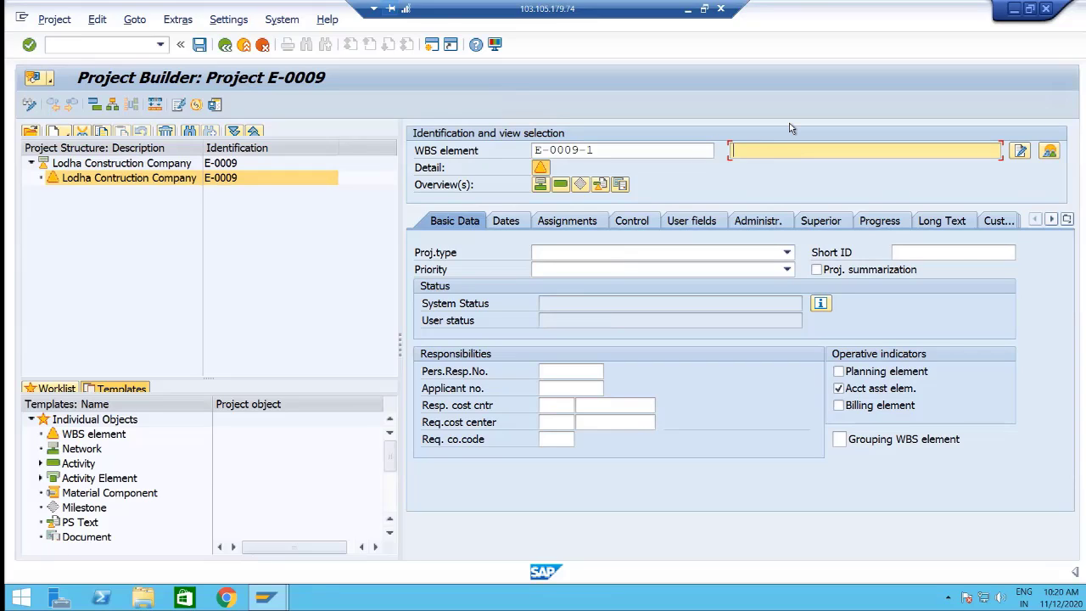
pyautogui.write('F')
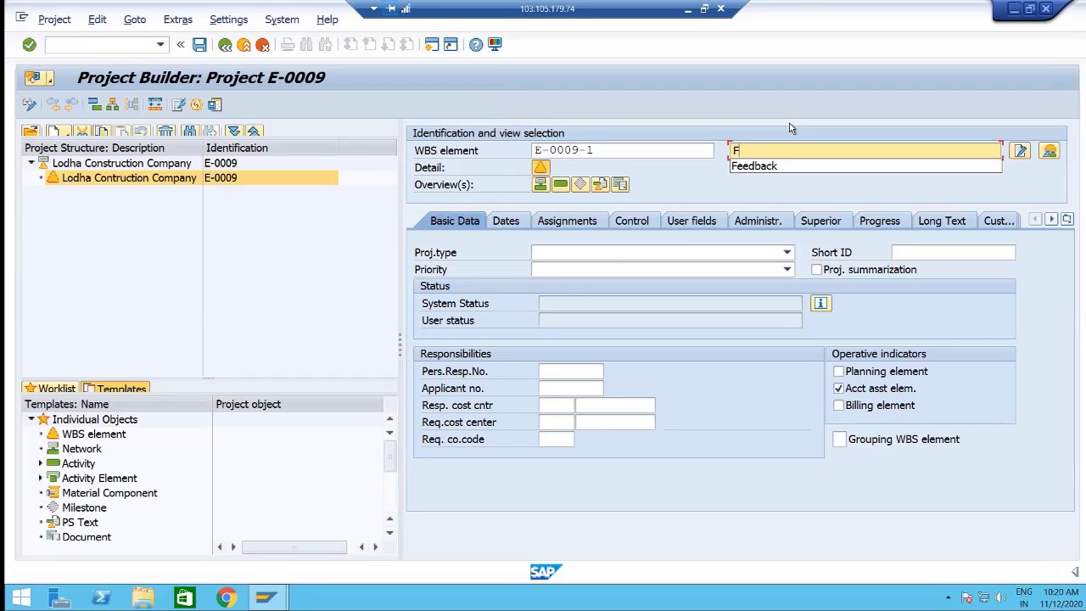
pyautogui.press('BackSpace')
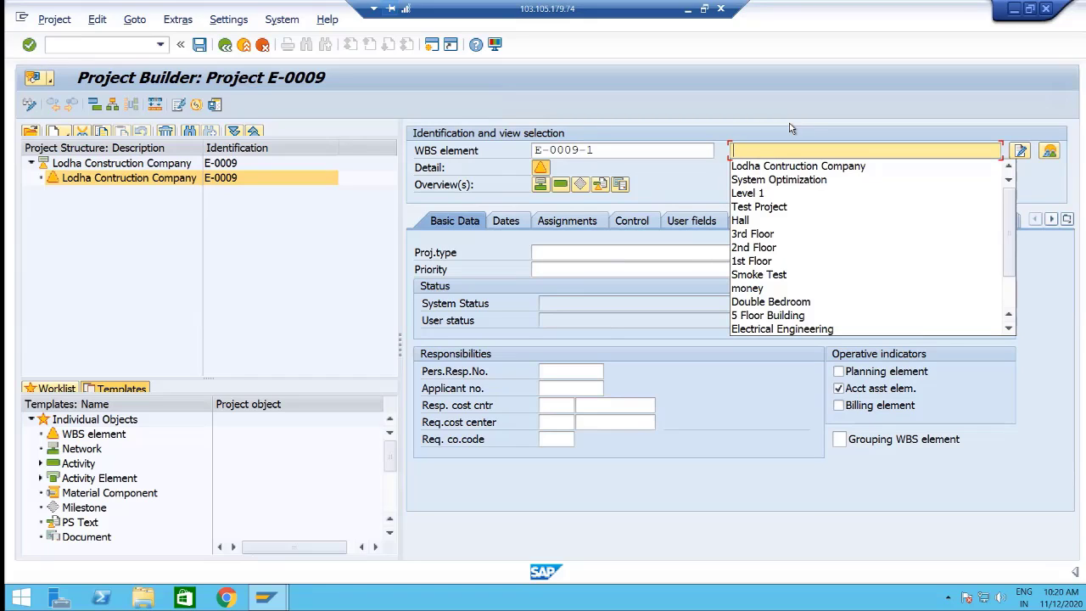
pyautogui.write('Apartment')
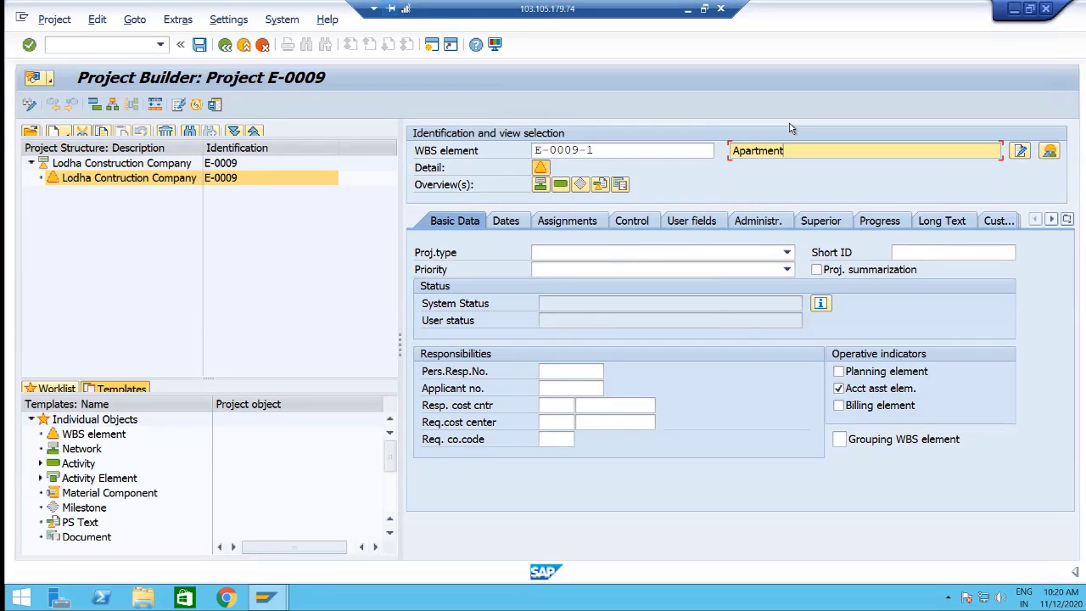
pyautogui.press('Return')
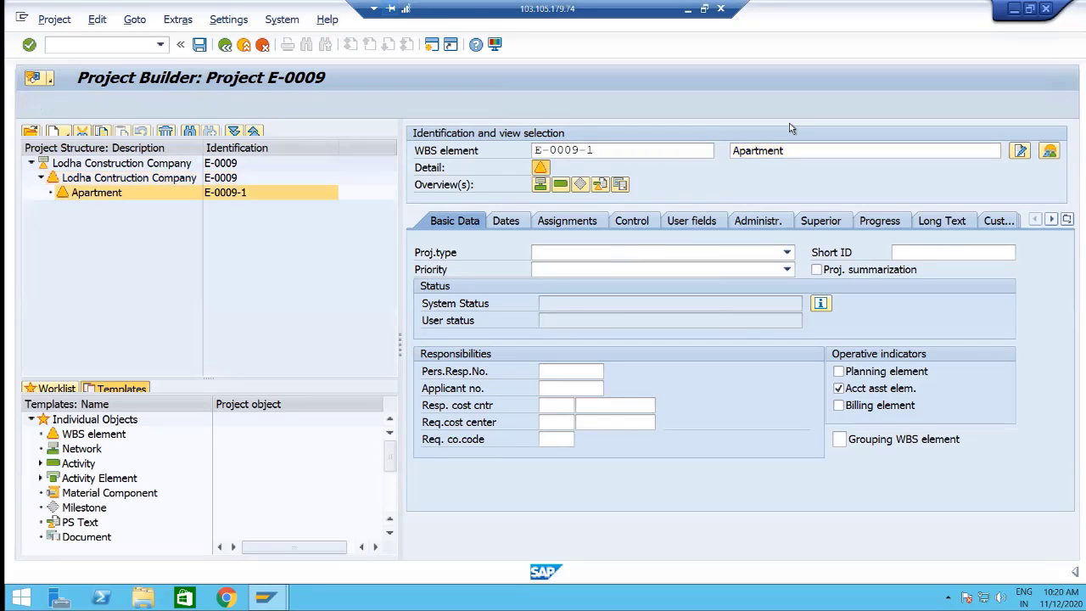
# Create a network with the description "Lodha Network" under the Apartment WBS element and confirm it
pyautogui.click(166, 198)
pyautogui.rightClick(166, 196)
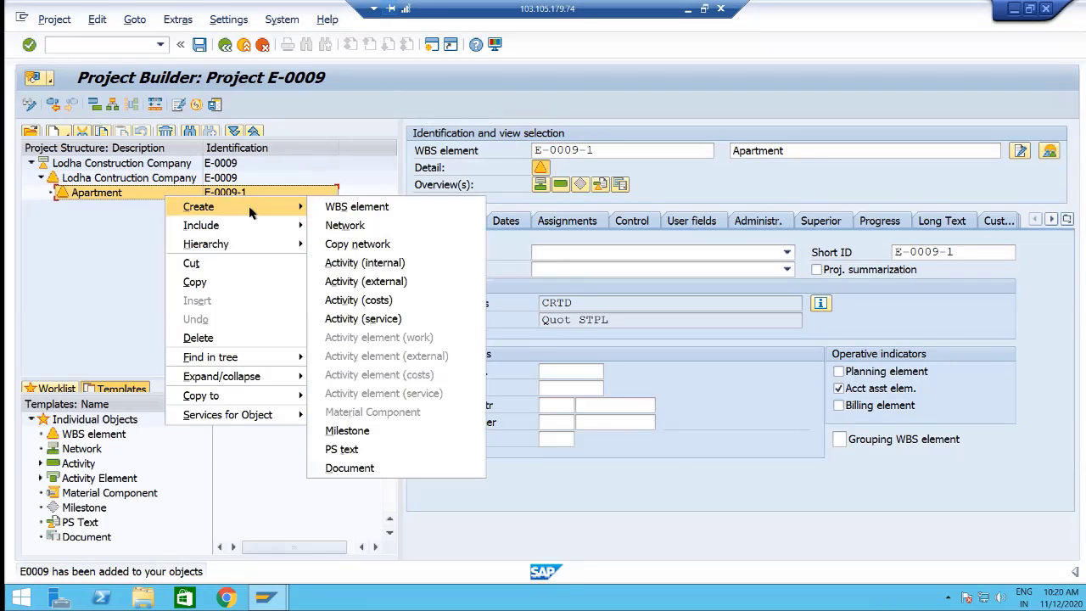
pyautogui.moveTo(251, 213)
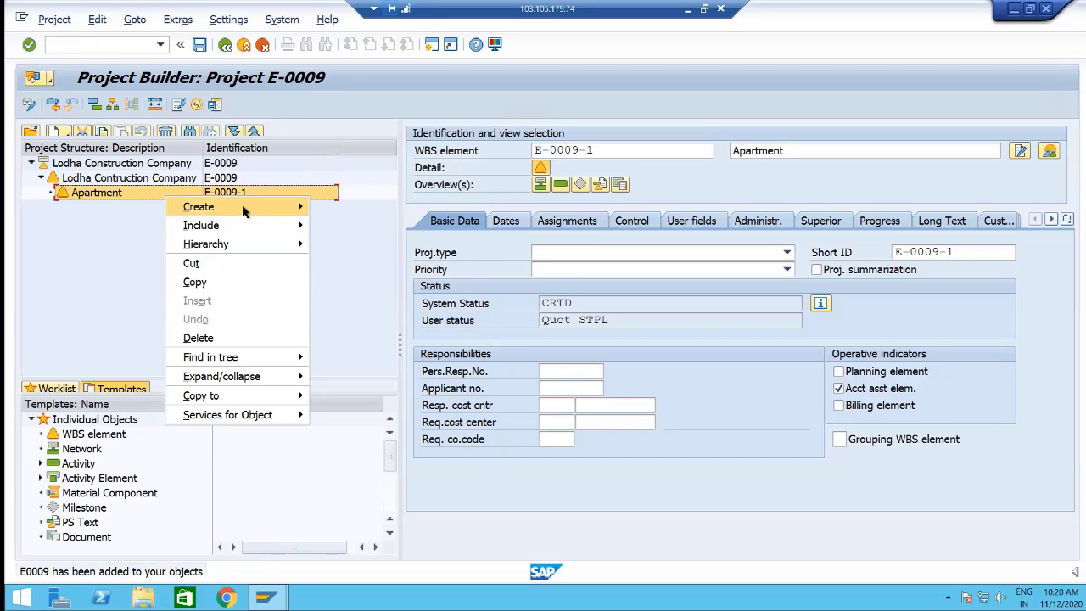
pyautogui.rightClick(128, 194)
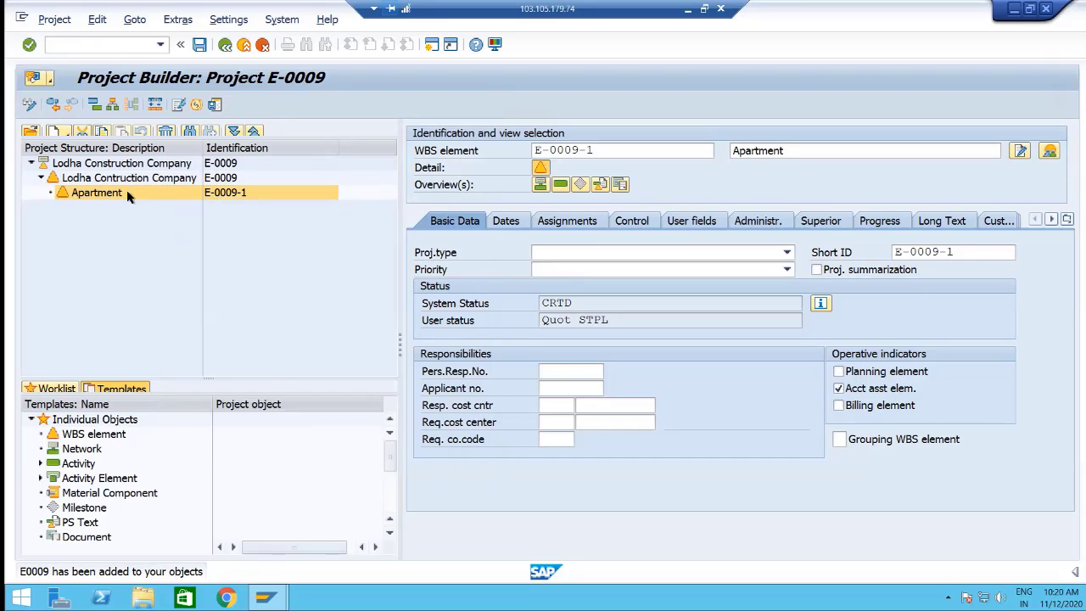
pyautogui.moveTo(183, 204)
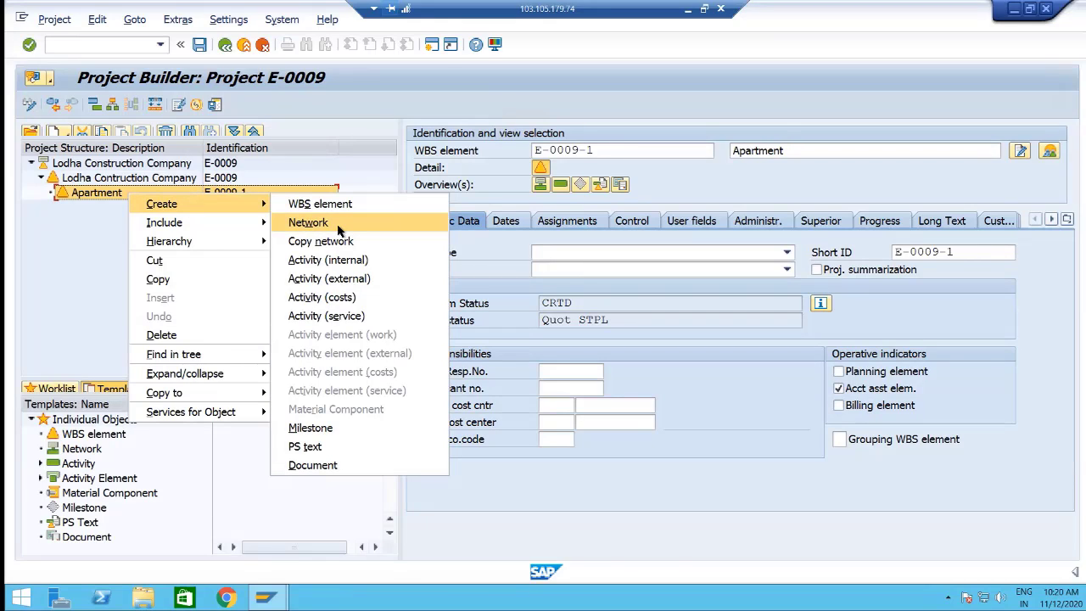
pyautogui.click(337, 228)
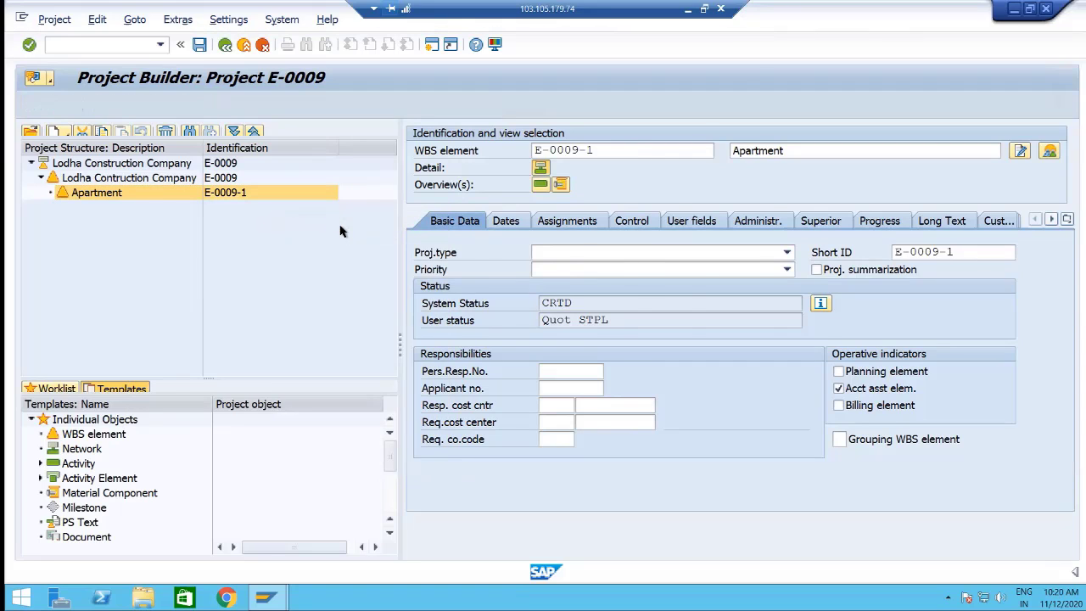
pyautogui.click(674, 150)
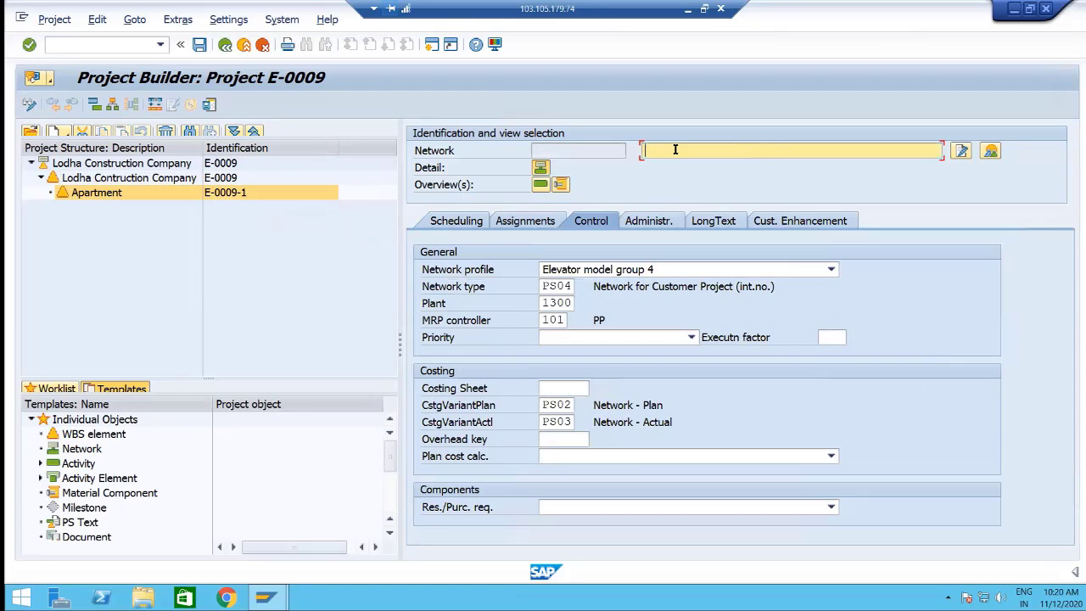
pyautogui.write('Lodha Network')
pyautogui.press('Return')
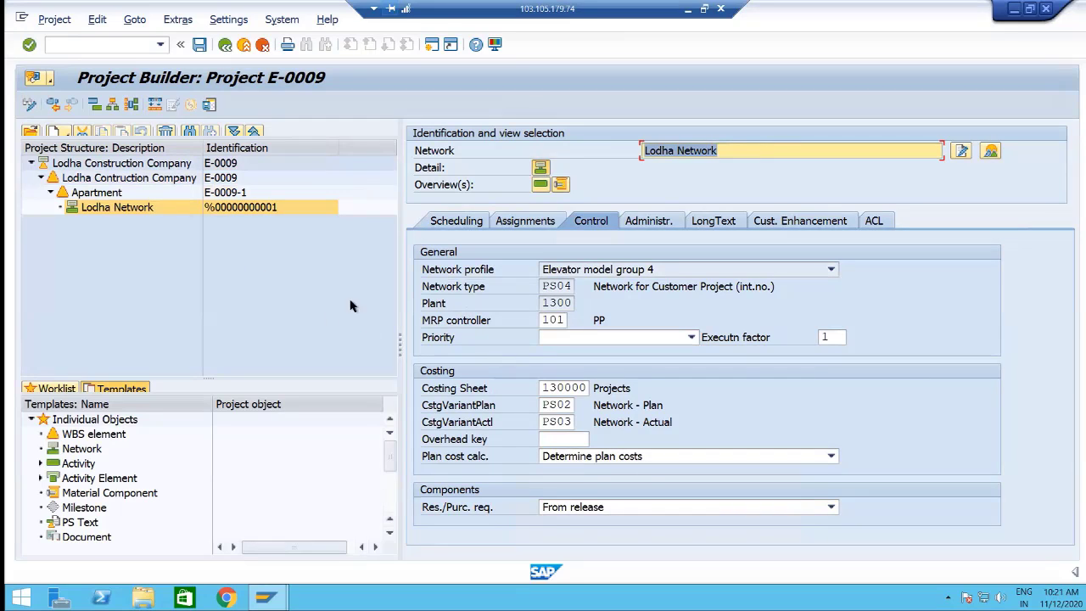
# Create an internal activity for the Apartment WBS element with the description "Flat Consturction timesheet" and confirm it
pyautogui.click(111, 195)
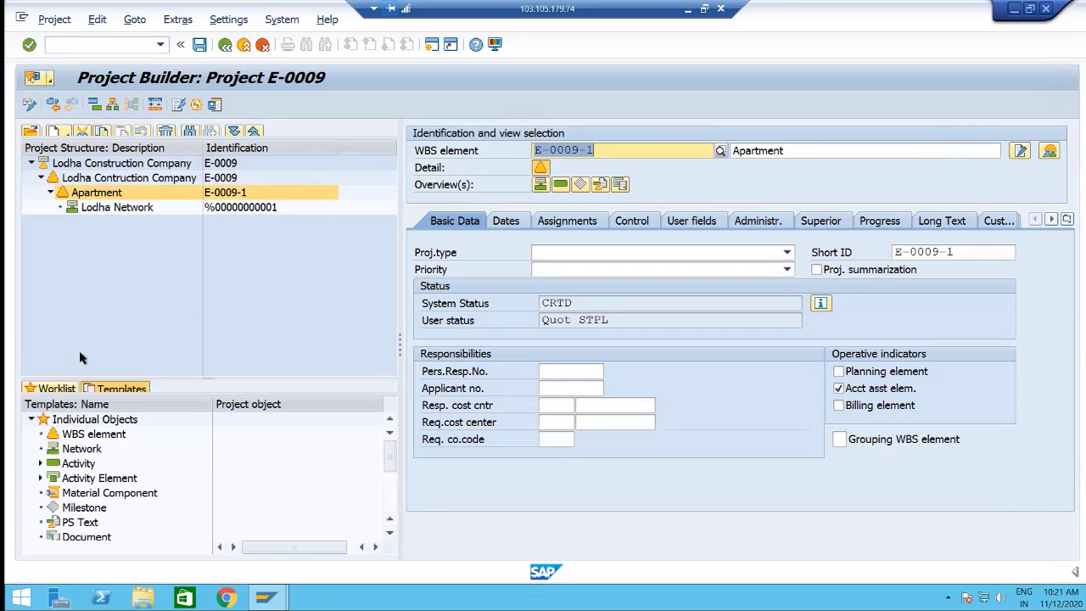
pyautogui.click(41, 463)
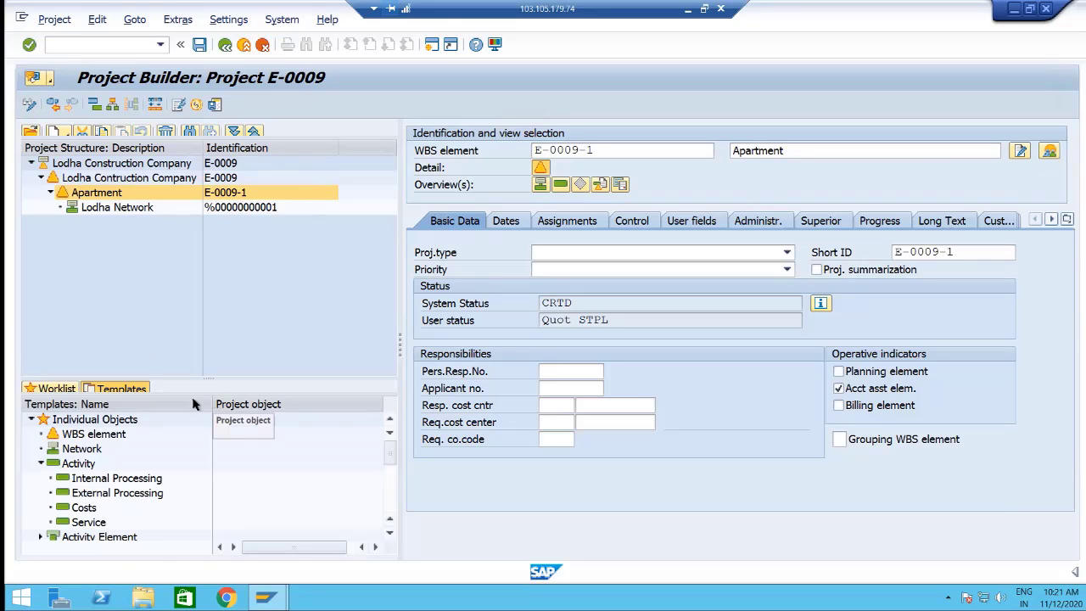
pyautogui.click(148, 194)
pyautogui.rightClick(149, 194)
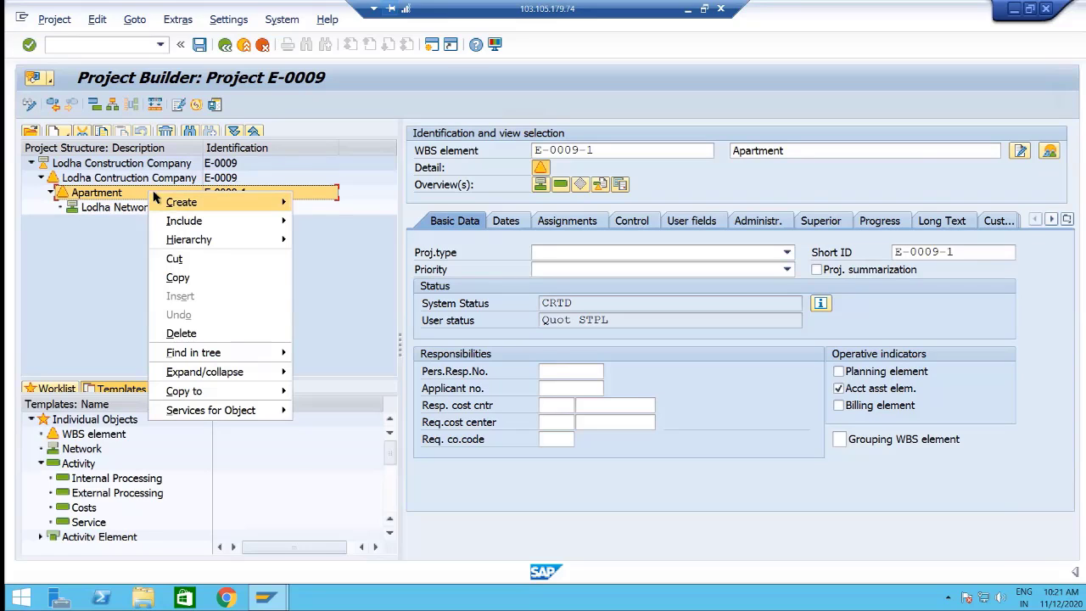
pyautogui.moveTo(234, 210)
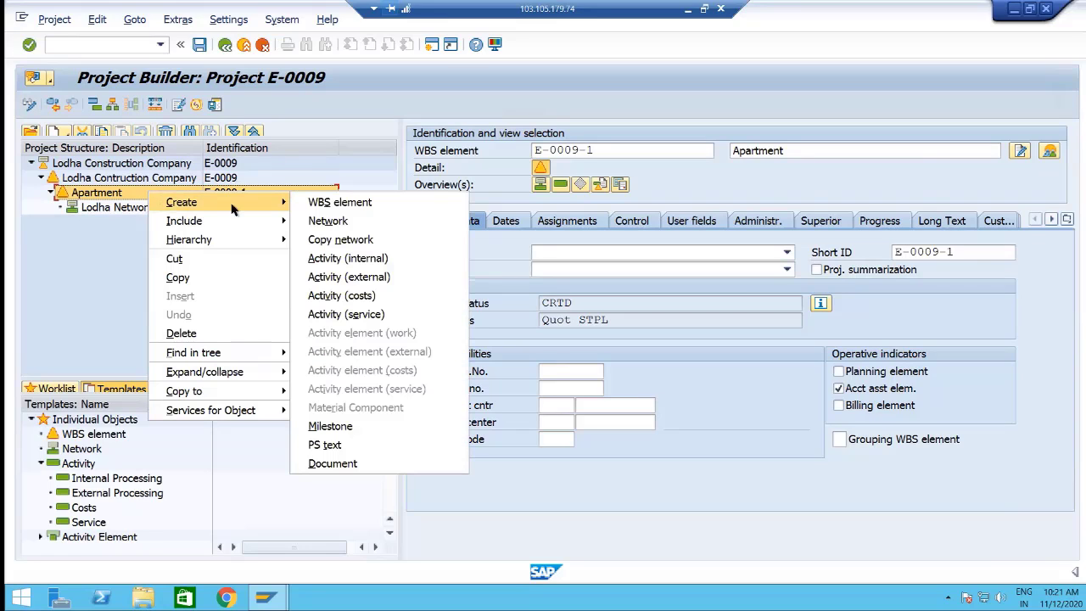
pyautogui.click(360, 263)
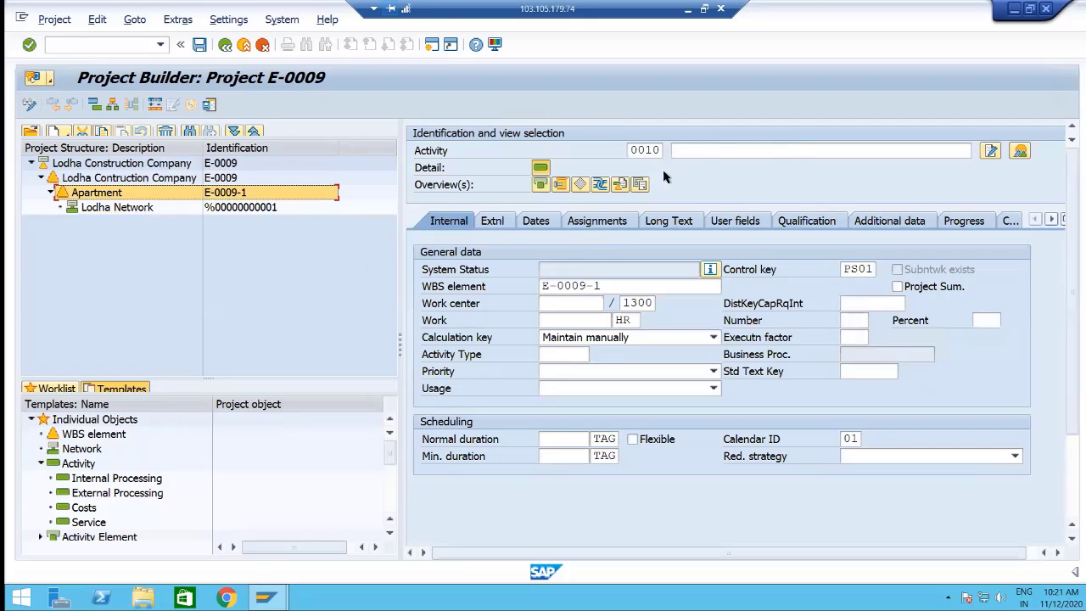
pyautogui.click(727, 150)
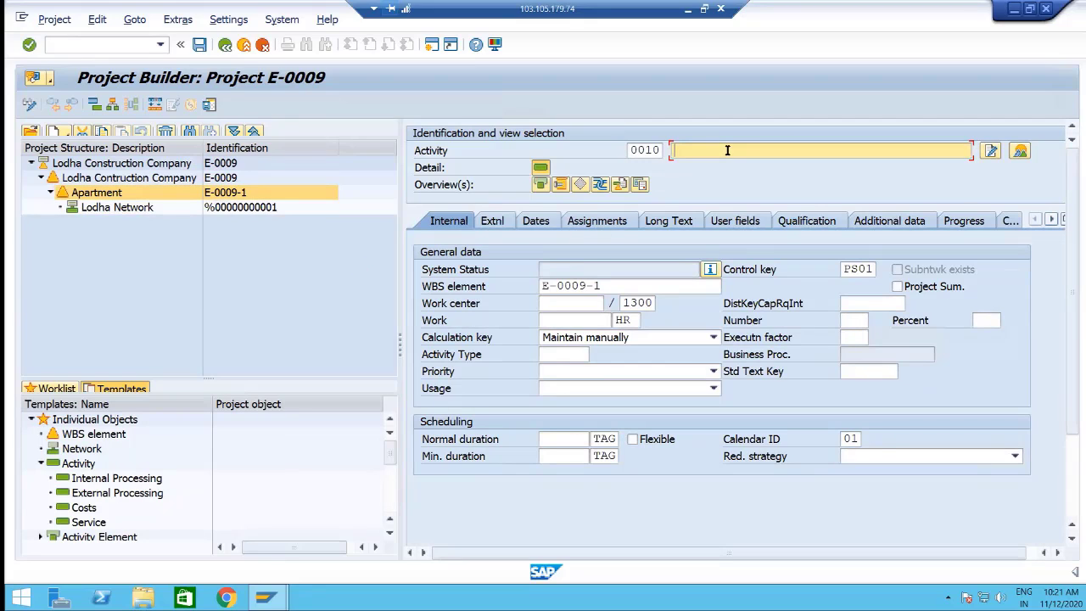
pyautogui.write('Flo')
pyautogui.write('t Consturc')
pyautogui.write('tion timme')
pyautogui.press('BackSpace')
pyautogui.press('BackSpace')
pyautogui.write('esheet')
pyautogui.press('Return')
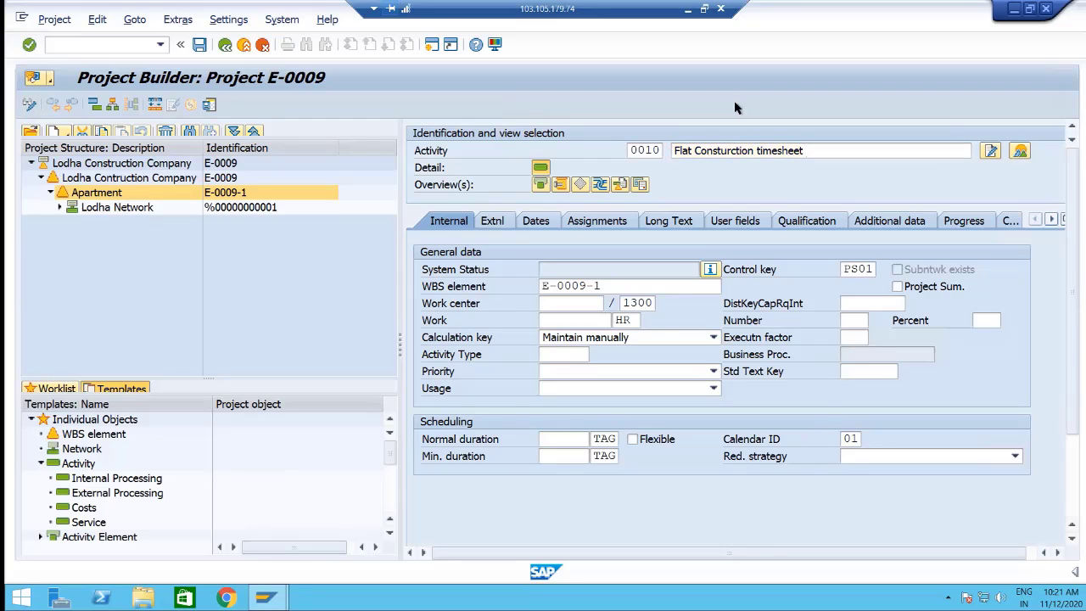
# Set the activity's work to 100 HR and its normal duration to 10 TAG
pyautogui.click(587, 303)
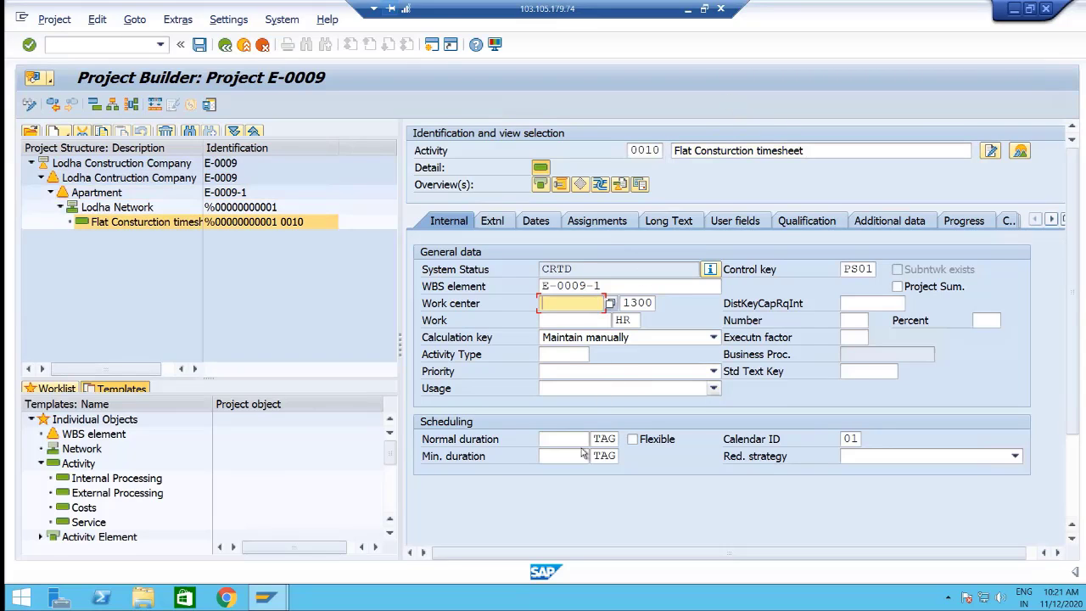
pyautogui.click(587, 320)
pyautogui.write('100')
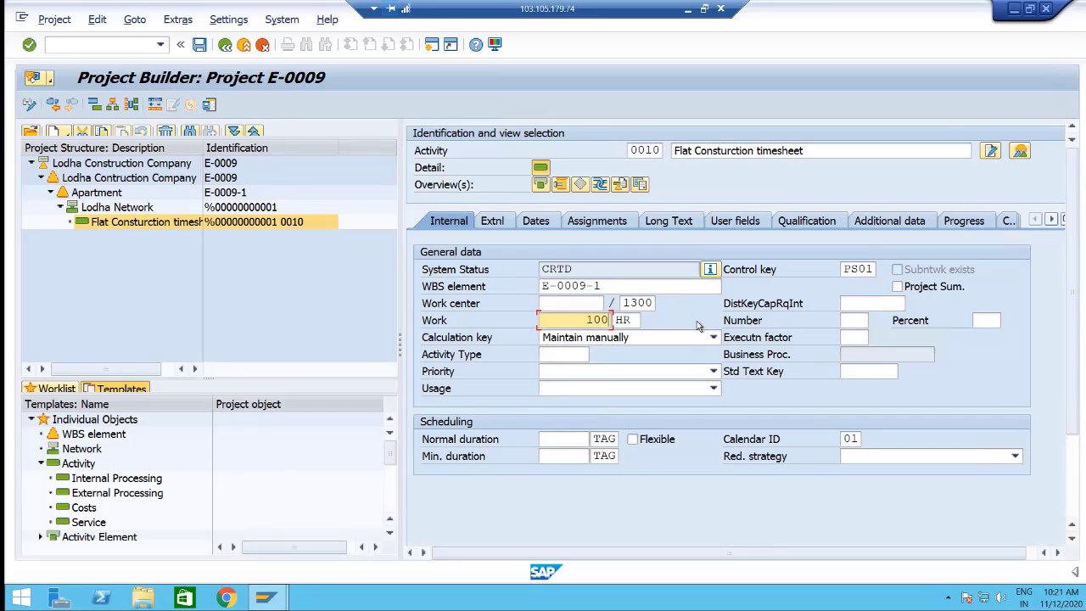
pyautogui.click(574, 439)
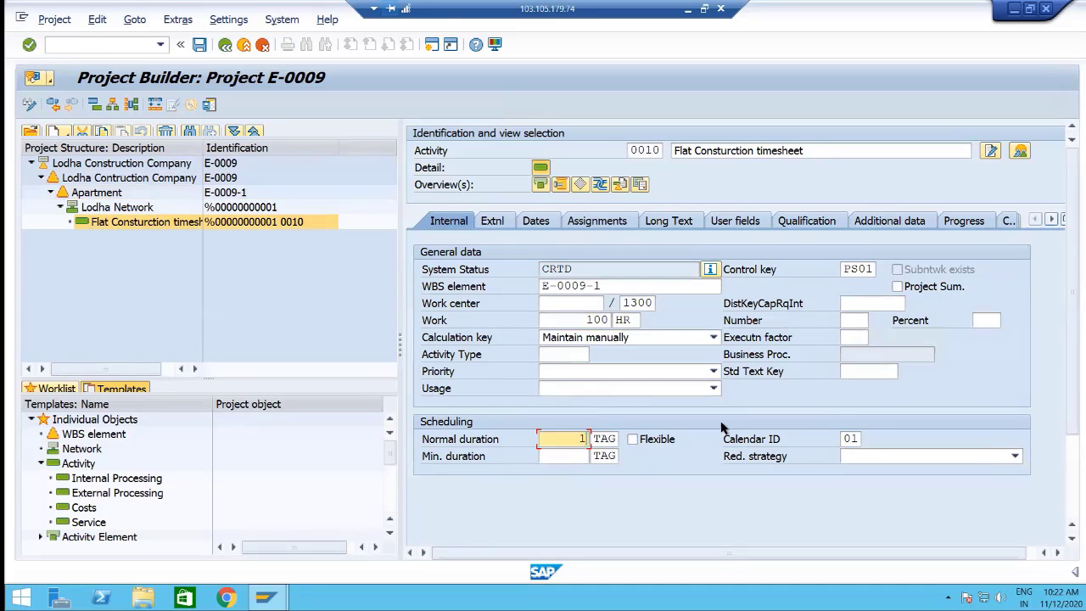
pyautogui.press('Return')
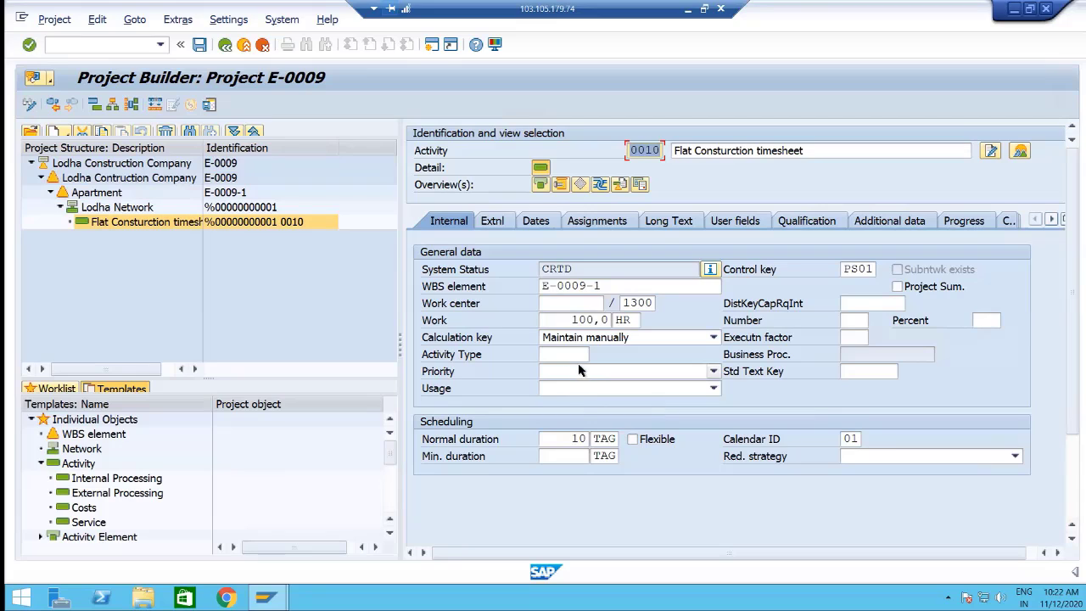
# Save the project and reopen E-0009 from the last processed projects
pyautogui.click(339, 210)
pyautogui.doubleClick(155, 209)
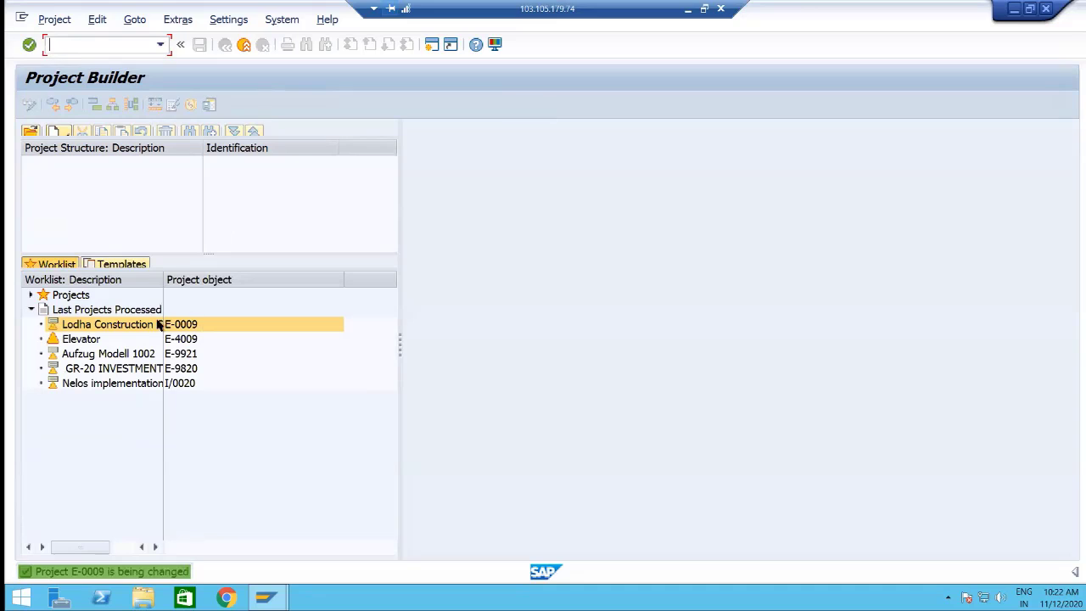
pyautogui.doubleClick(134, 324)
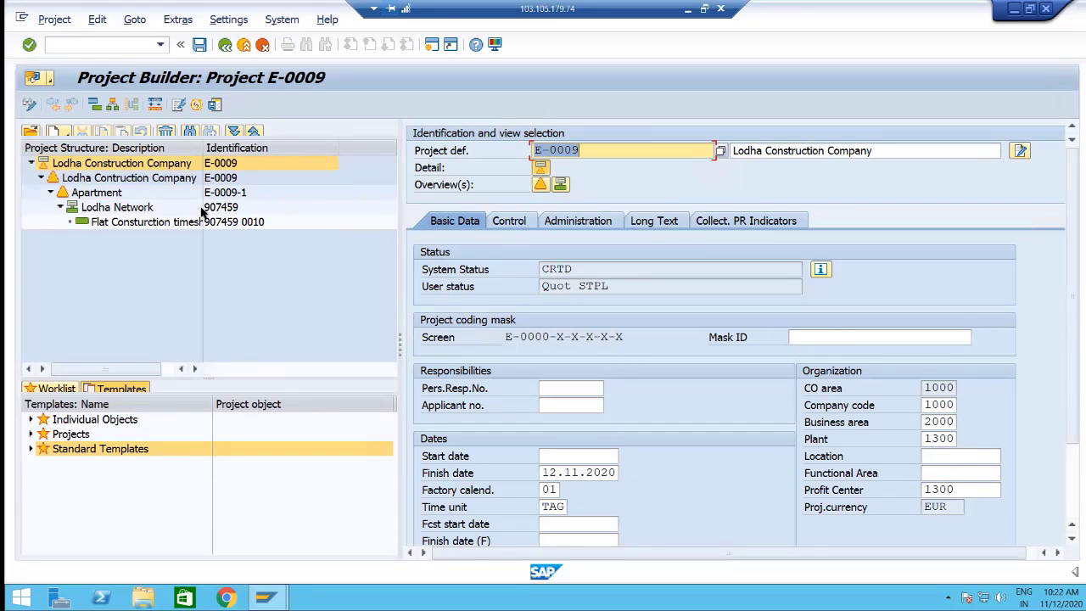
# Create an external processing activity for the Apartment WBS element with the description "Equipment Purchase for Flat" and the quantity unit HR
pyautogui.click(108, 209)
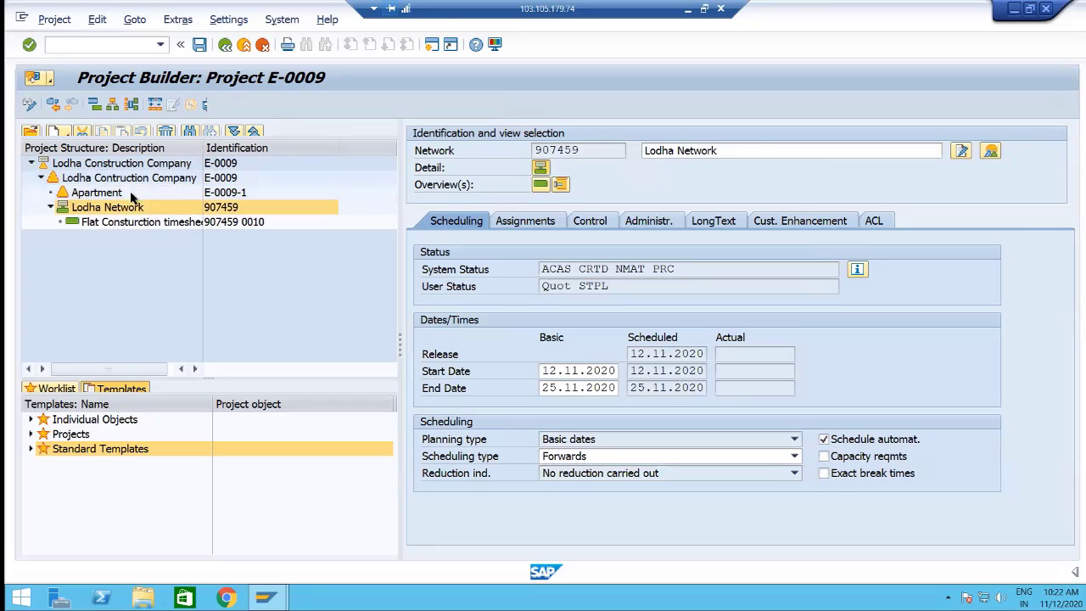
pyautogui.click(106, 195)
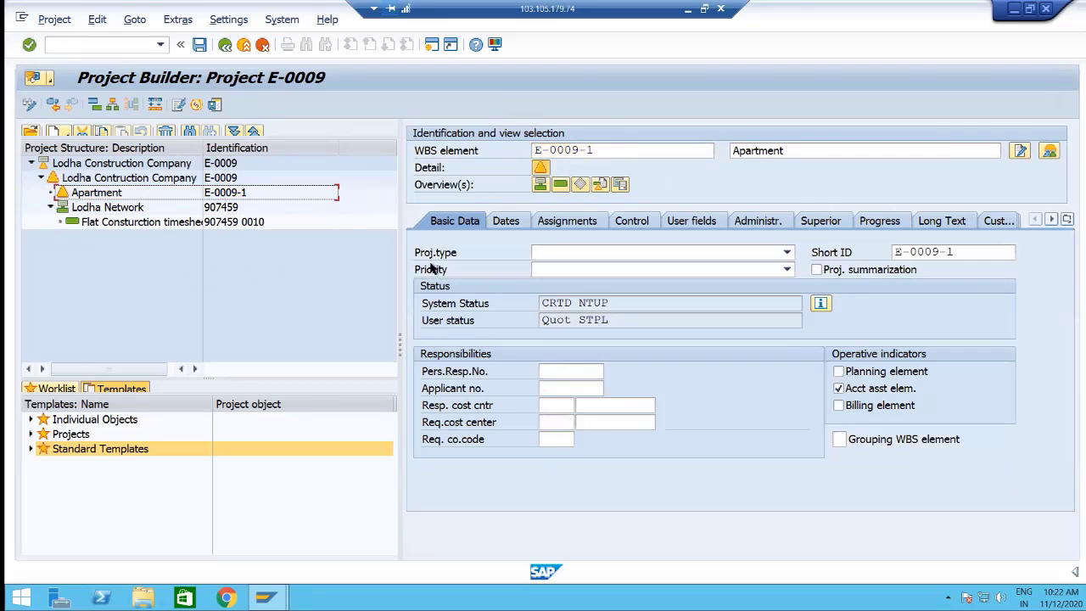
pyautogui.click(151, 209)
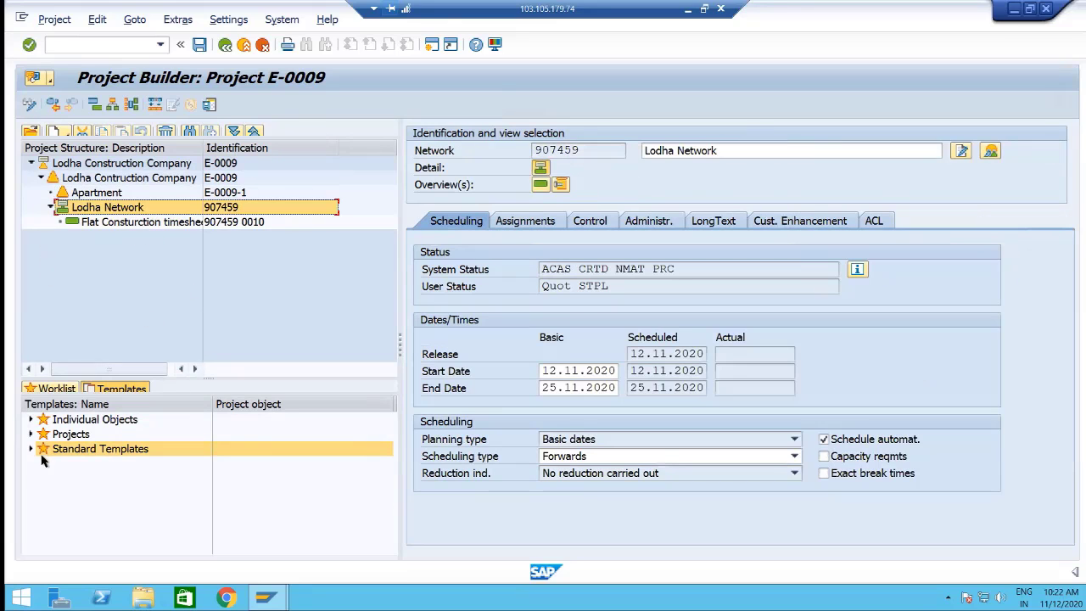
pyautogui.click(31, 419)
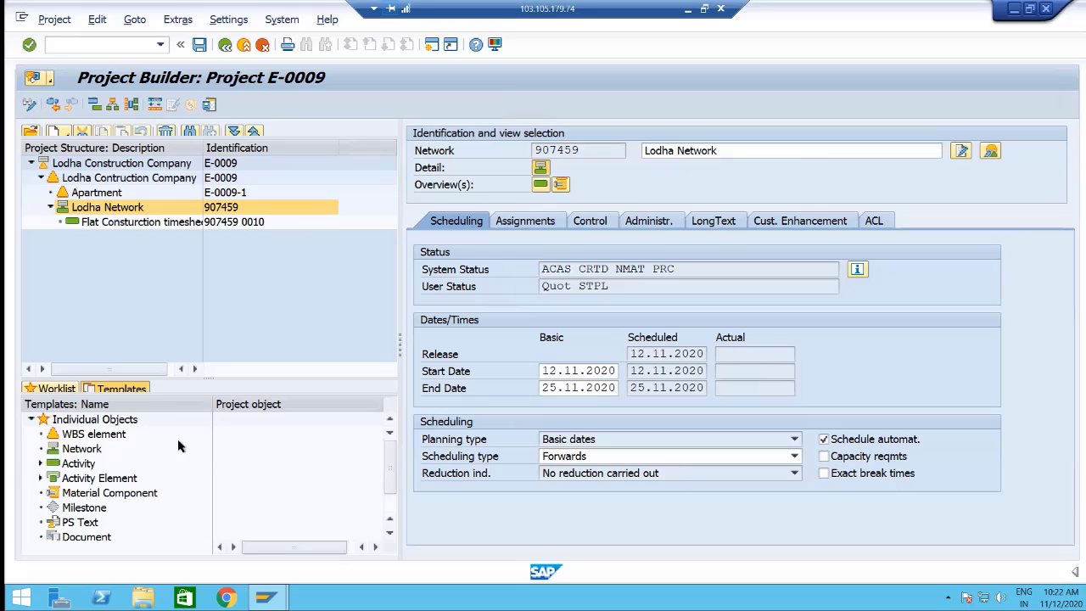
pyautogui.click(41, 463)
pyautogui.scroll(-1, 222, 458)
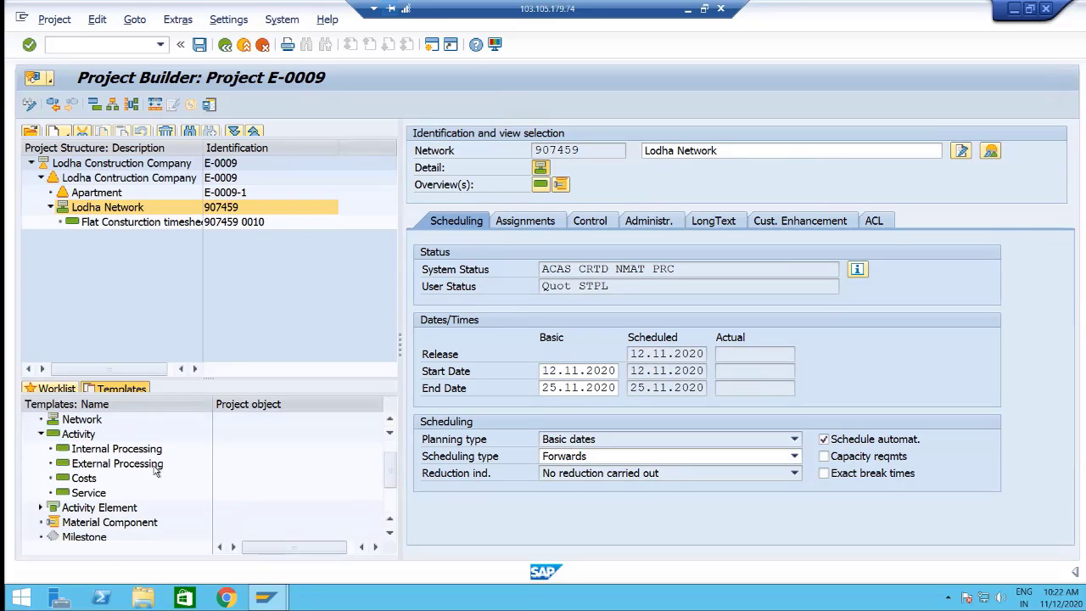
pyautogui.moveTo(145, 467); pyautogui.dragTo(170, 195)
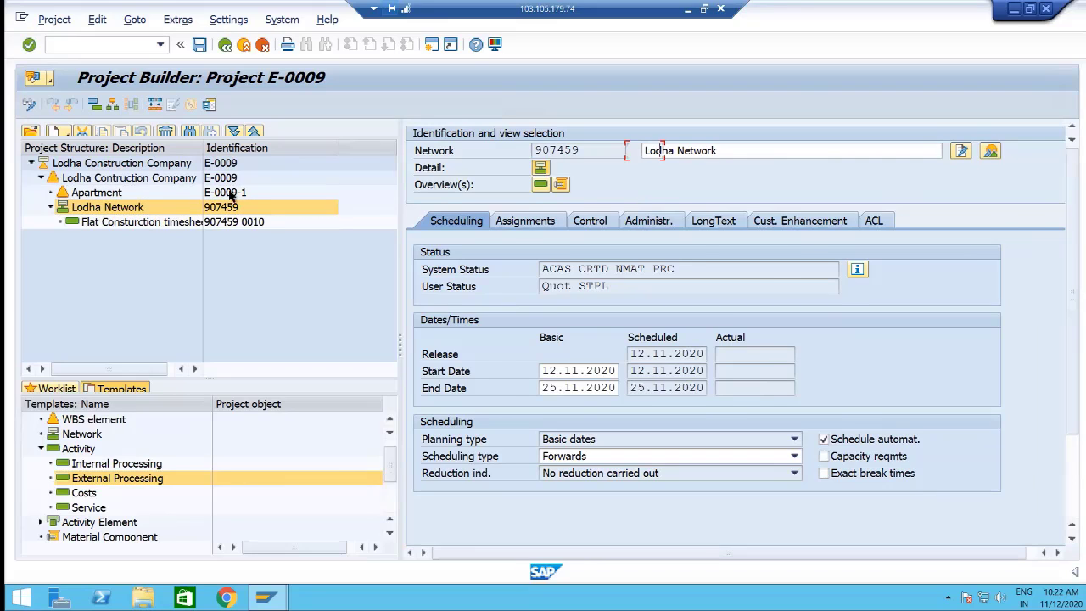
pyautogui.click(715, 149)
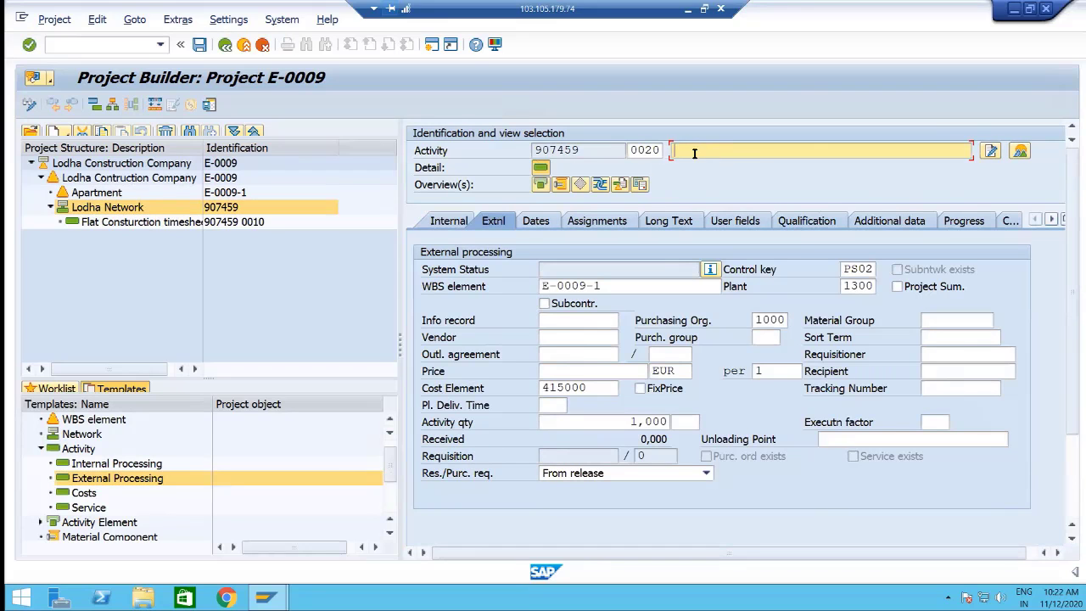
pyautogui.write('Equipment Purchase for Flat')
pyautogui.press('Return')
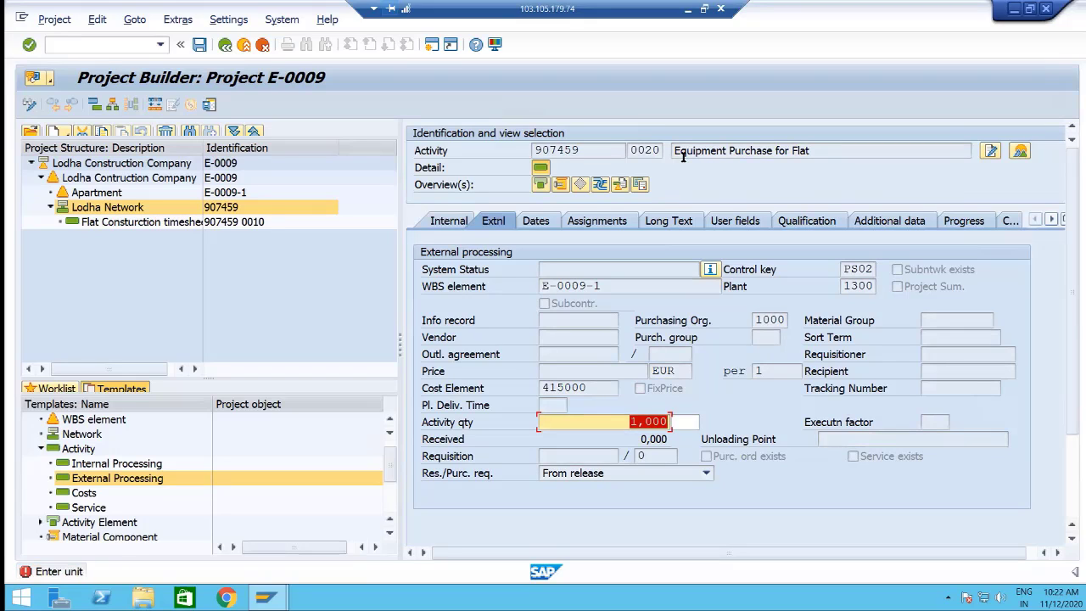
pyautogui.press('Tab')
pyautogui.write('HR')
pyautogui.press('Return')
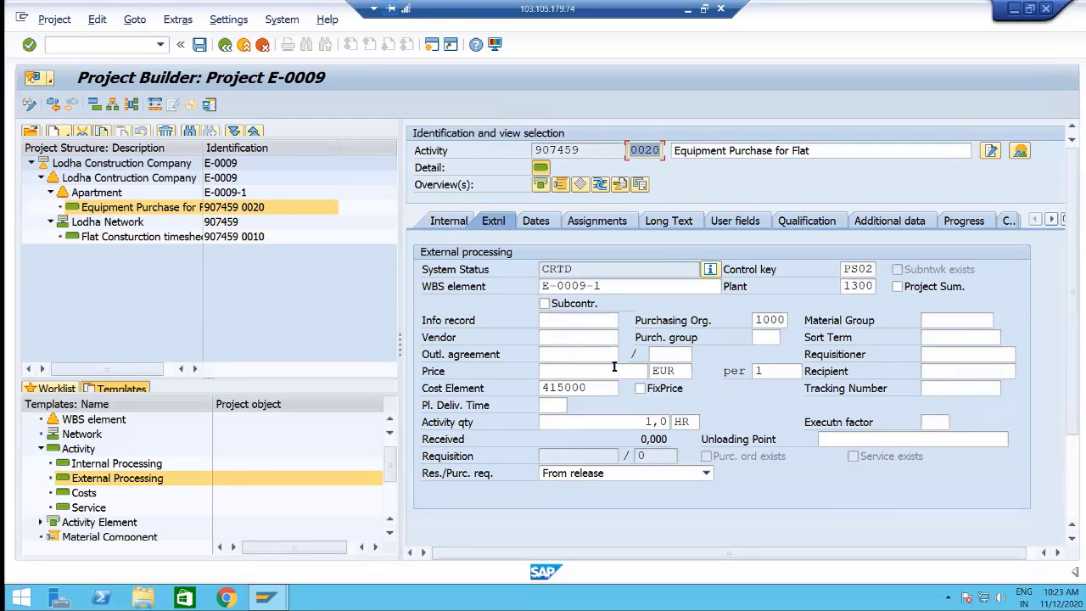
# Change the unit of the external activity's quantity to AU
pyautogui.click(696, 419)
pyautogui.press('BackSpace')
pyautogui.press('BackSpace')
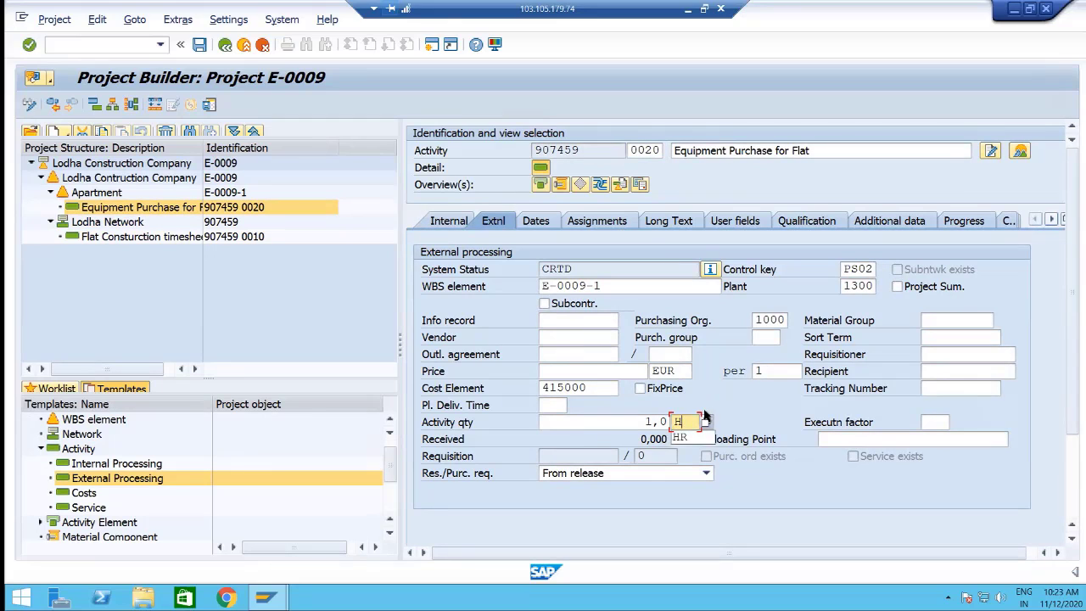
pyautogui.write('AU')
pyautogui.press('Return')
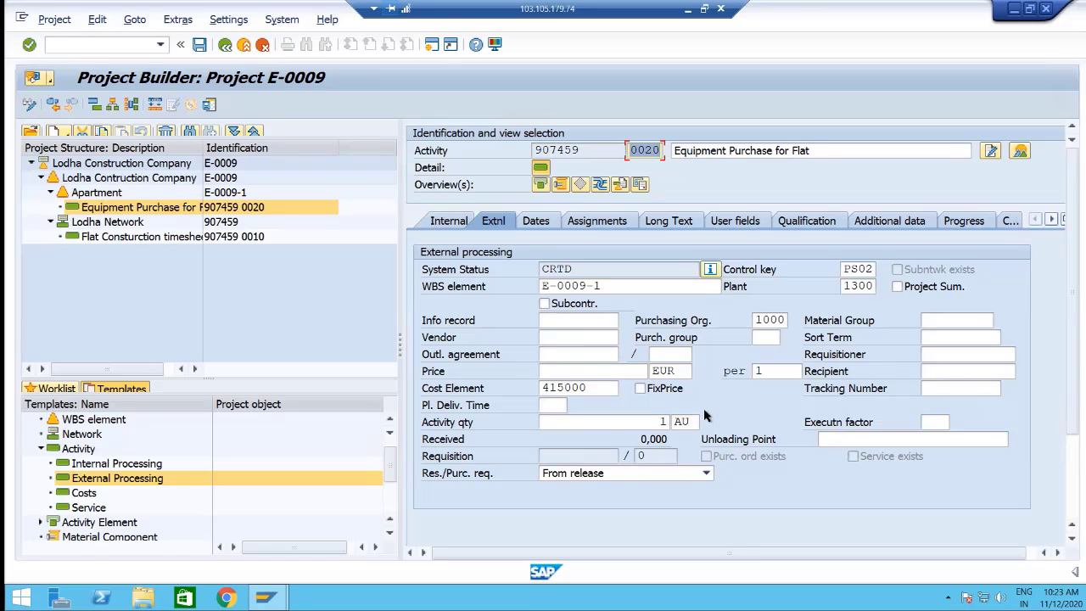
pyautogui.click(576, 323)
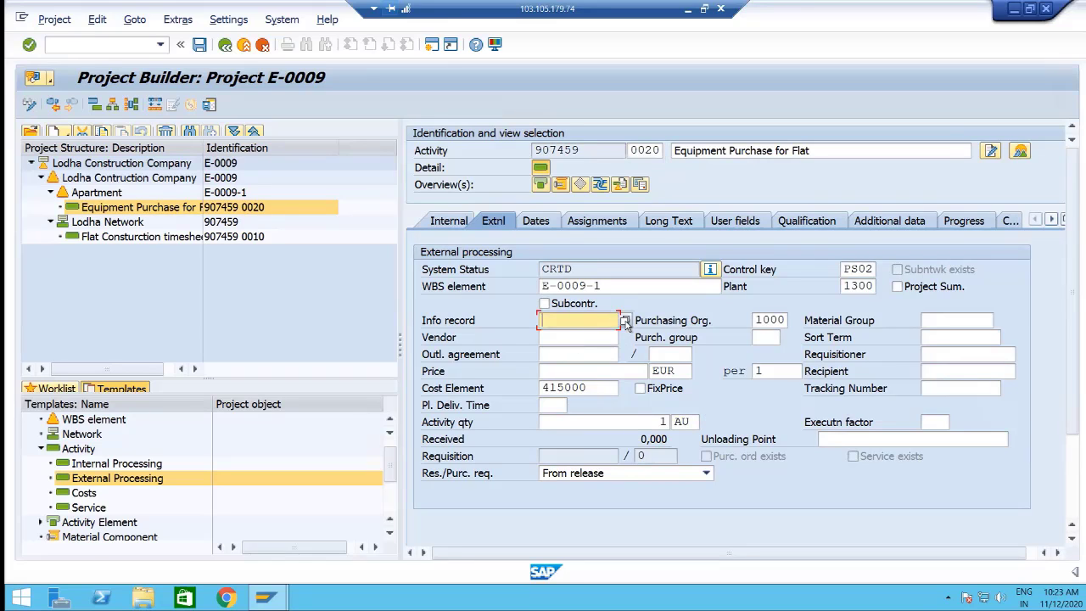
pyautogui.click(625, 320)
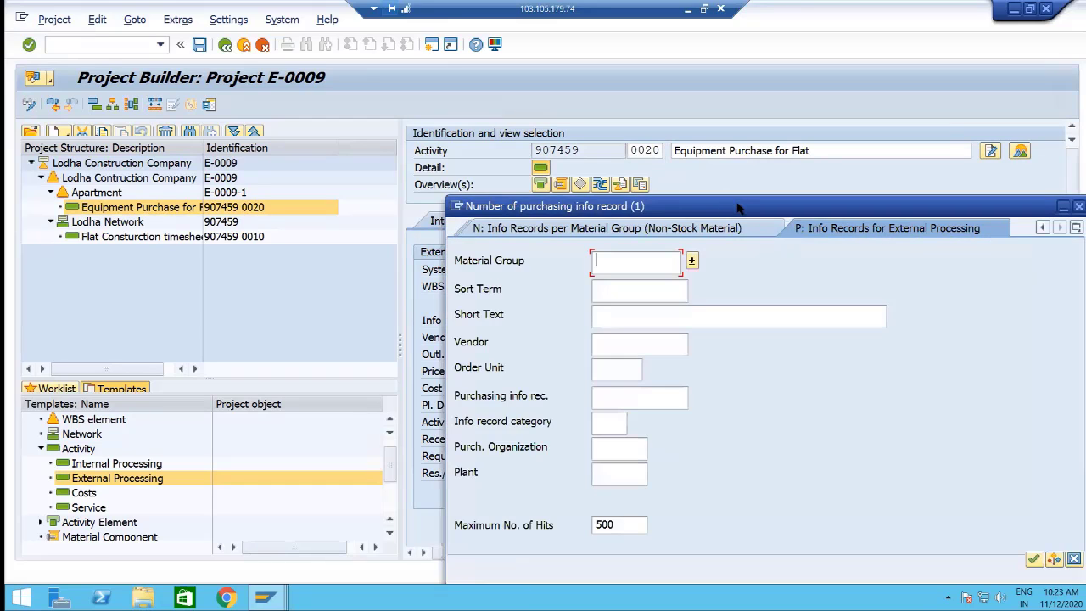
pyautogui.moveTo(737, 206); pyautogui.dragTo(304, 160)
pyautogui.click(650, 161)
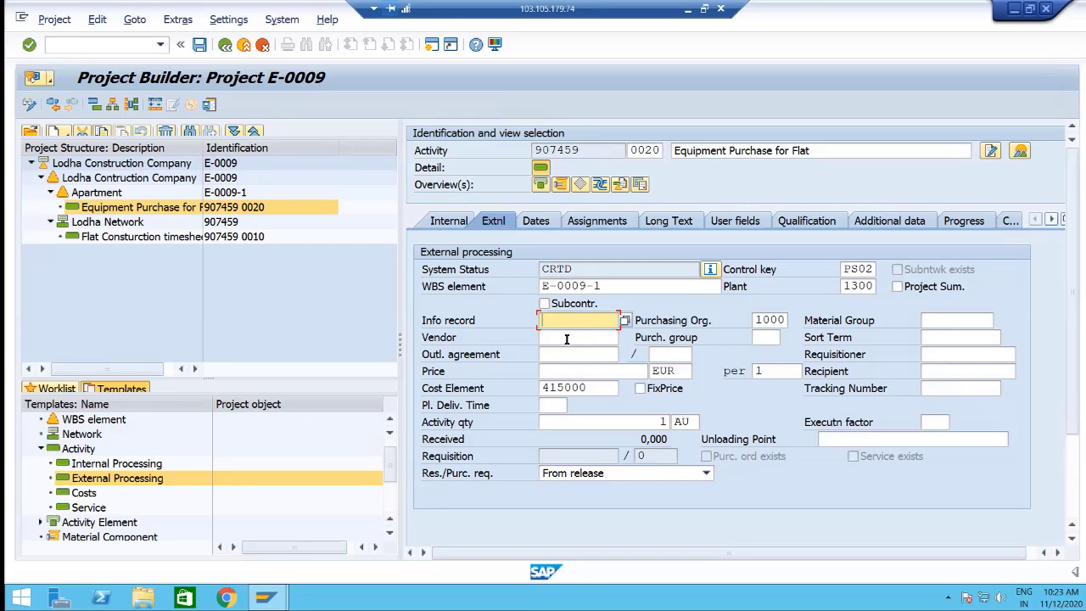
# Search the external processing info records for plant 1300 and assign the Instrumentation record of material group 00216 to the activity
pyautogui.click(624, 322)
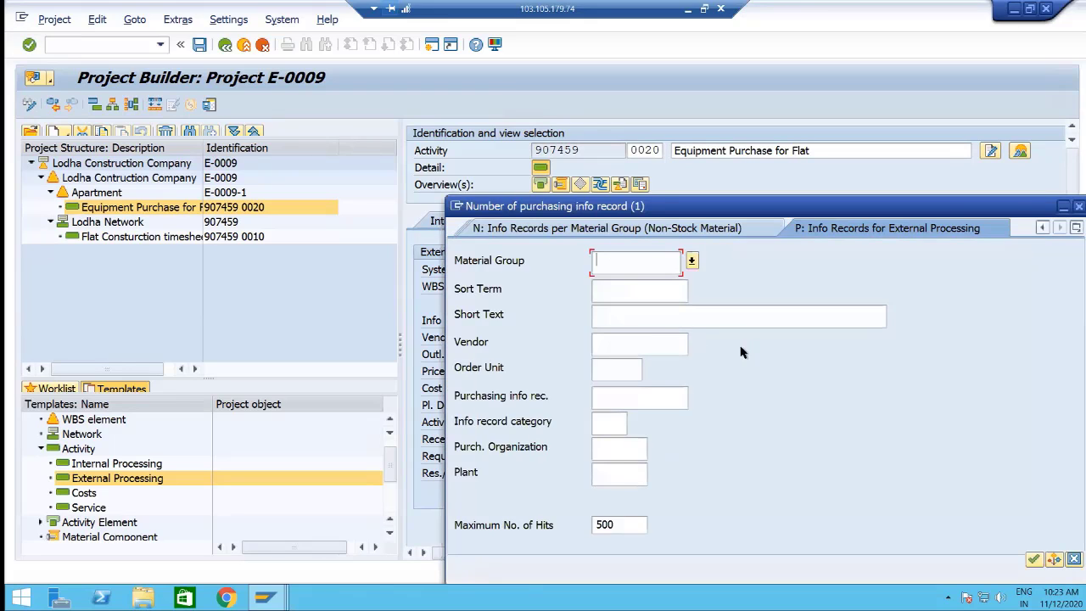
pyautogui.click(612, 472)
pyautogui.write('1300')
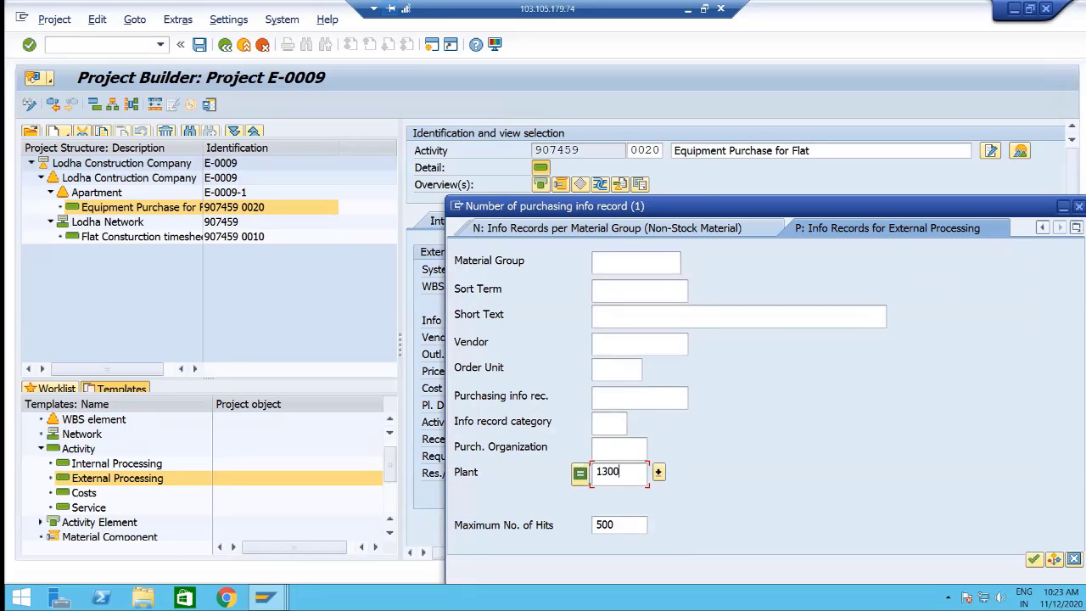
pyautogui.press('Return')
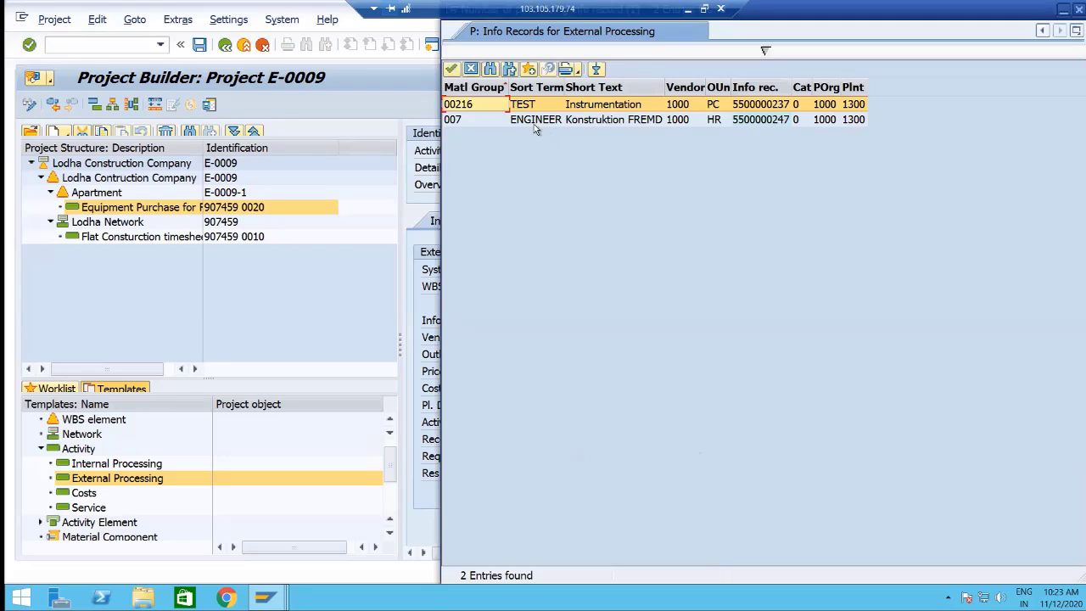
pyautogui.doubleClick(488, 105)
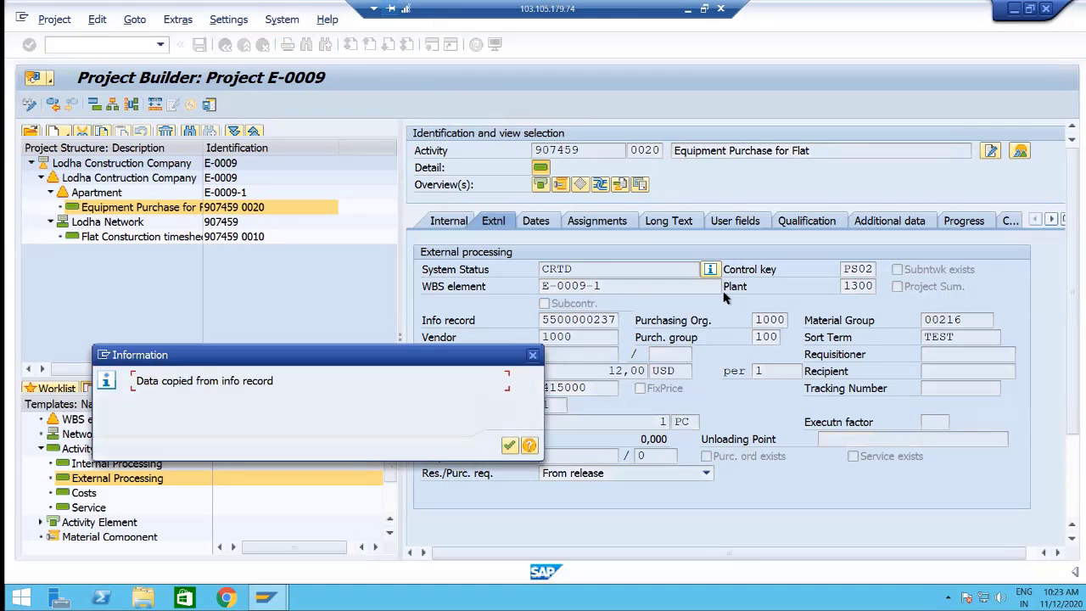
pyautogui.press('Return')
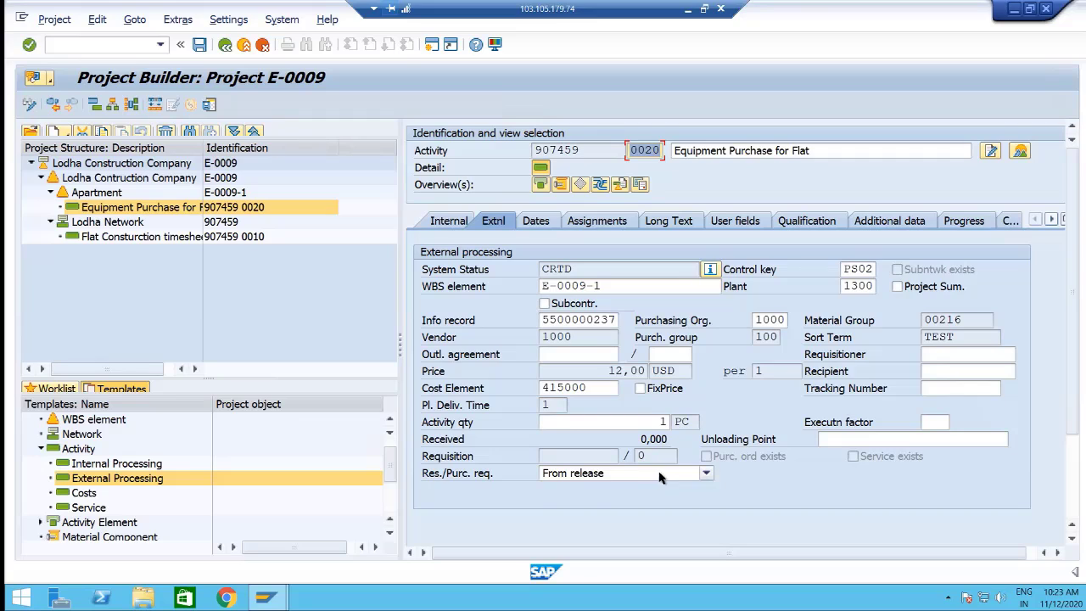
# Set the activity's reservation/purchase requisition option to Immediately and save the project
pyautogui.click(661, 474)
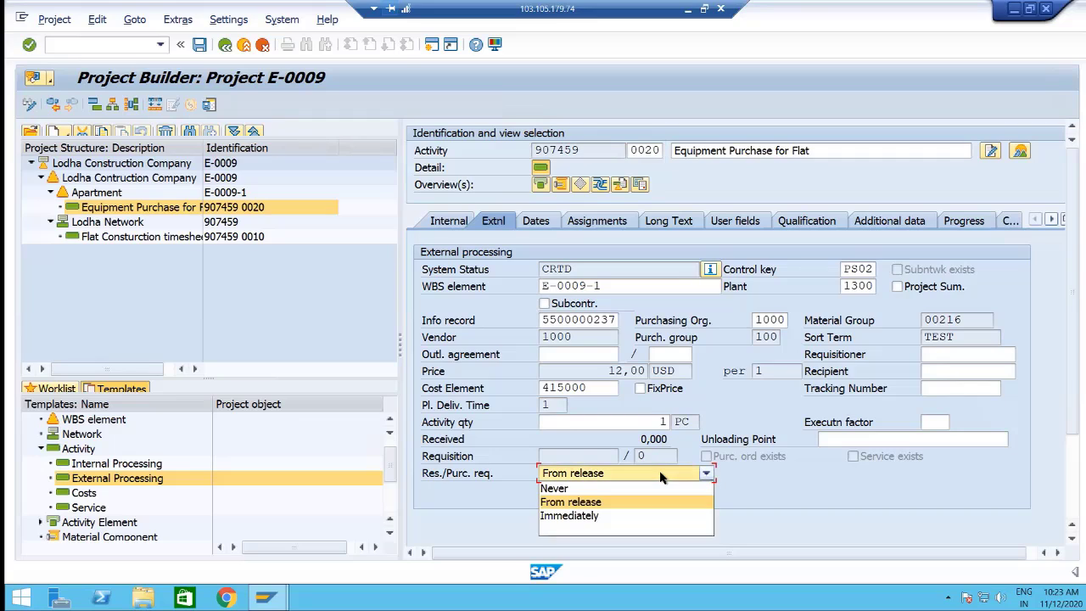
pyautogui.click(631, 518)
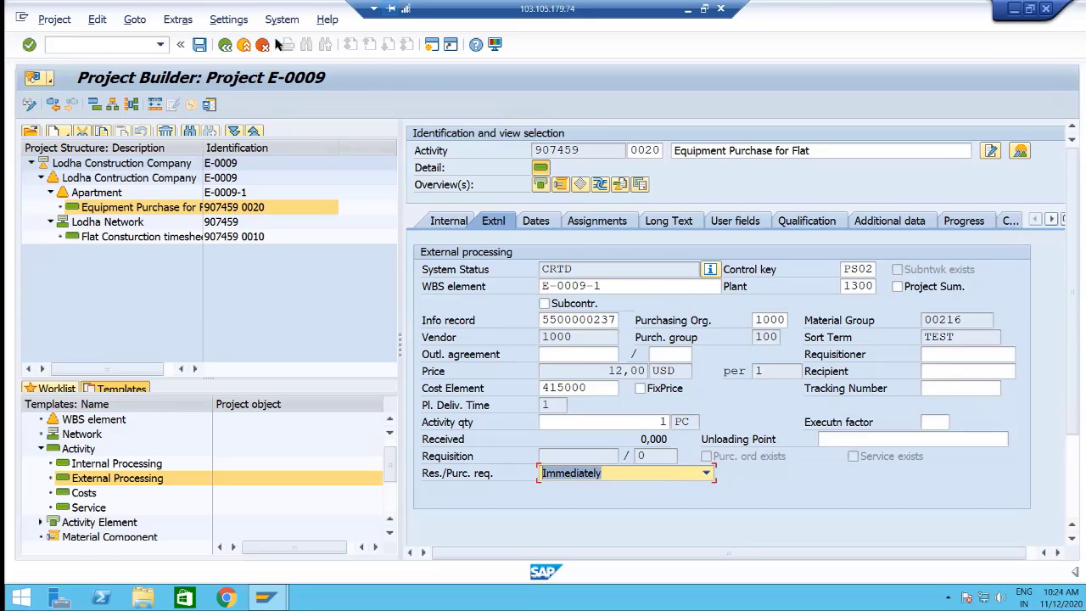
pyautogui.click(200, 45)
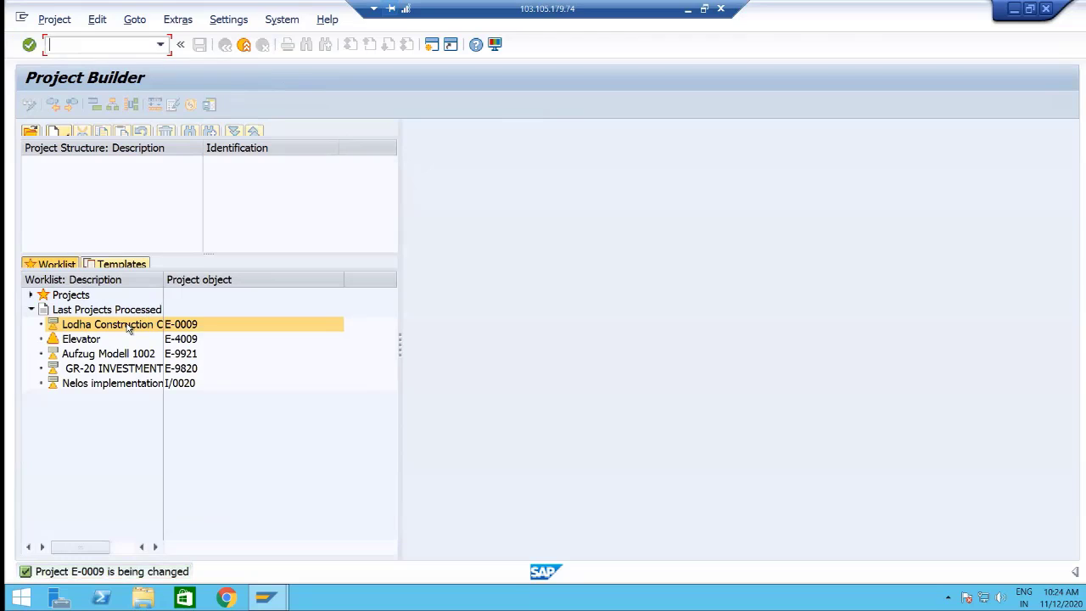
# Reopen project E-0009 with its structure expanded and check the requisition number of the Equipment Purchase for Flat activity
pyautogui.doubleClick(218, 325)
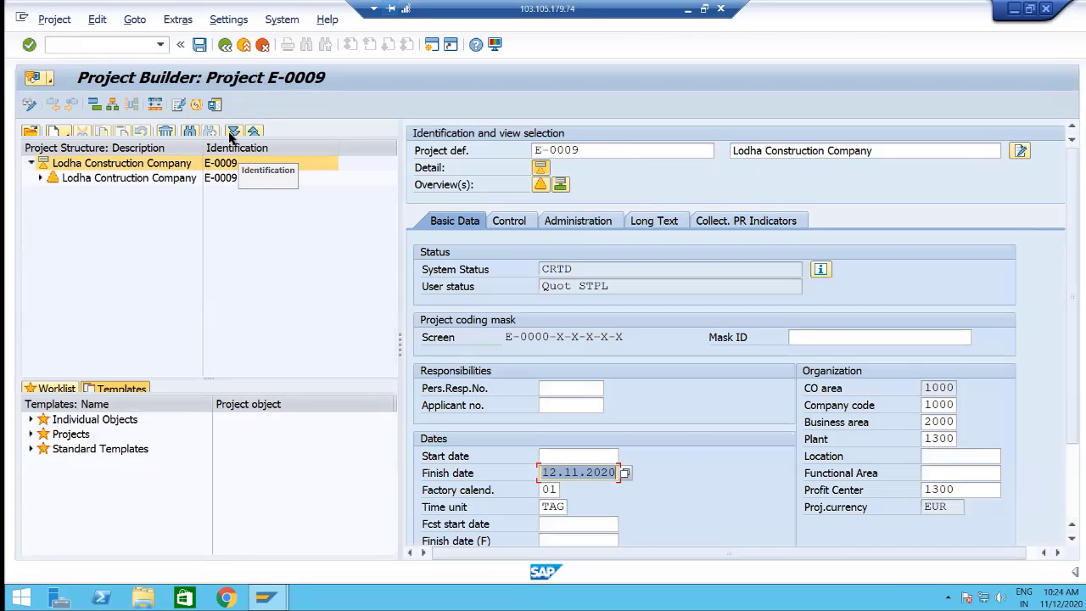
pyautogui.click(232, 132)
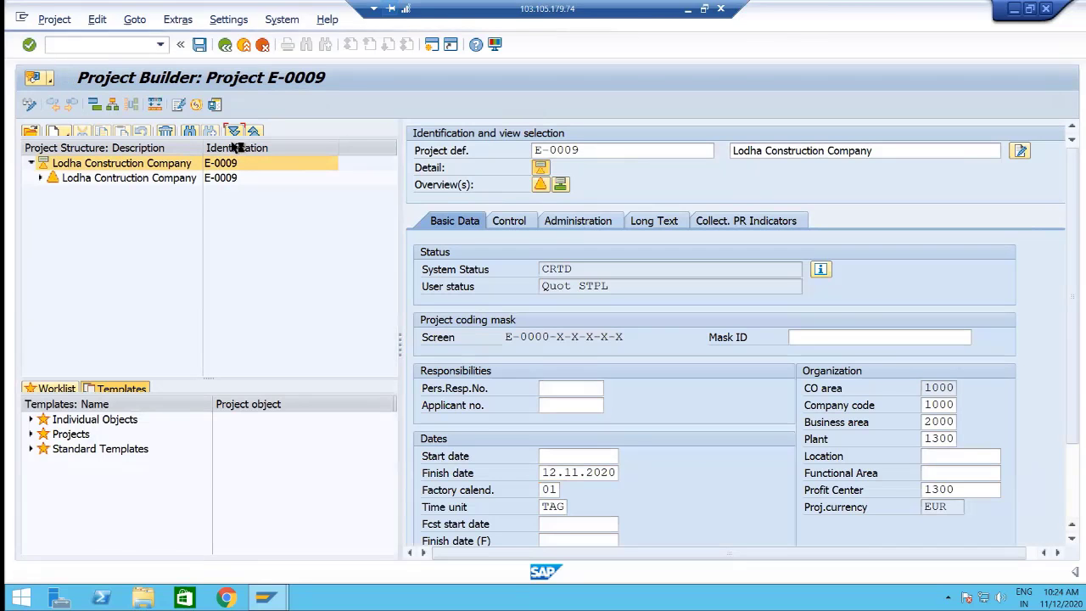
pyautogui.click(190, 240)
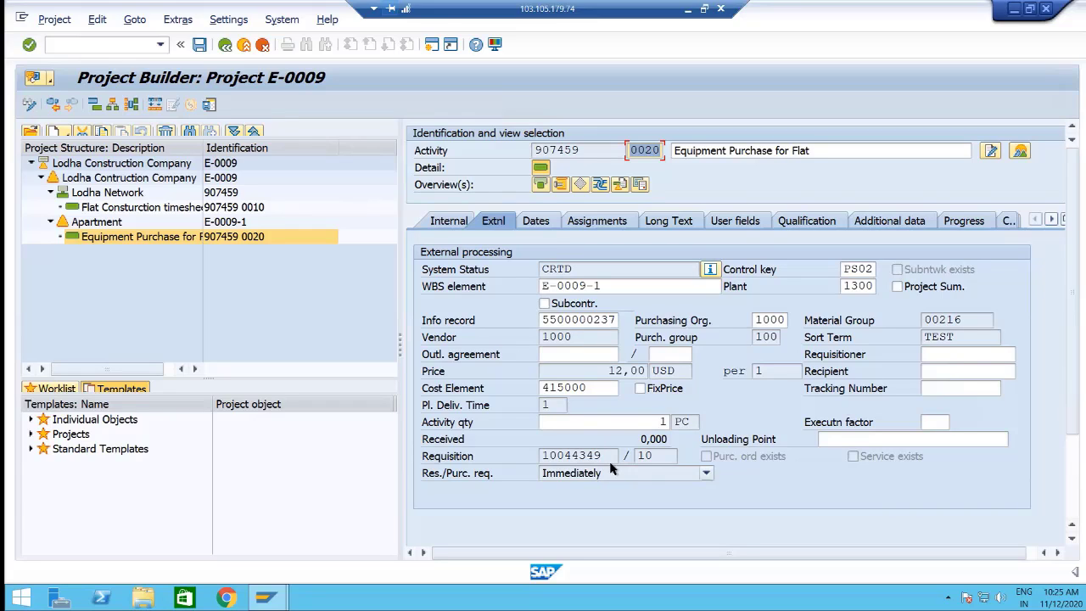
pyautogui.moveTo(605, 456); pyautogui.dragTo(539, 458)
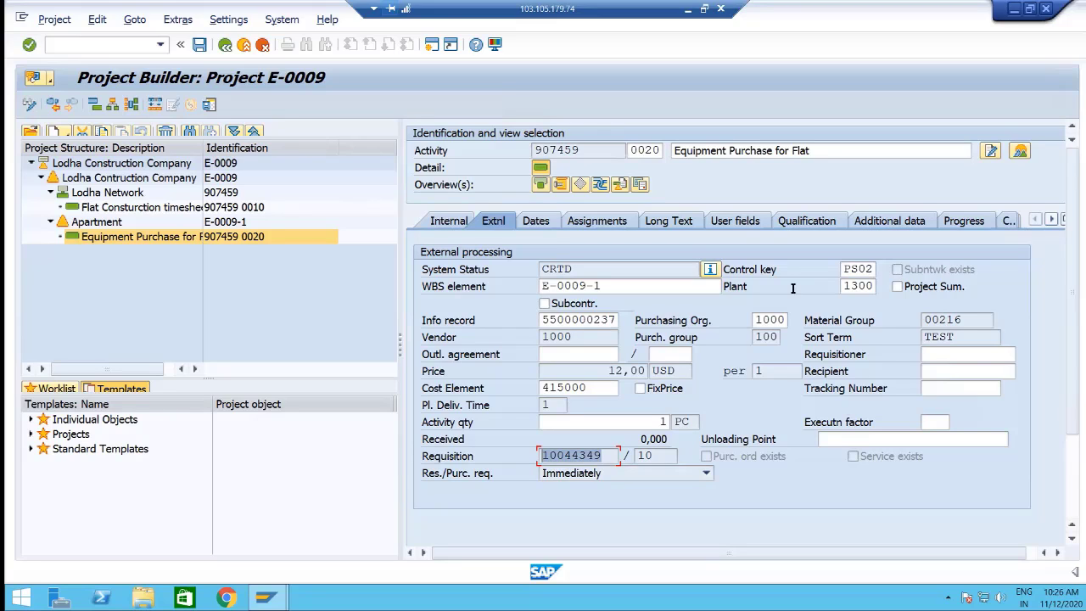
# Create a costs activity for the Apartment WBS element with the description "Licences Fees" and an amount of 1000 EUR
pyautogui.click(32, 419)
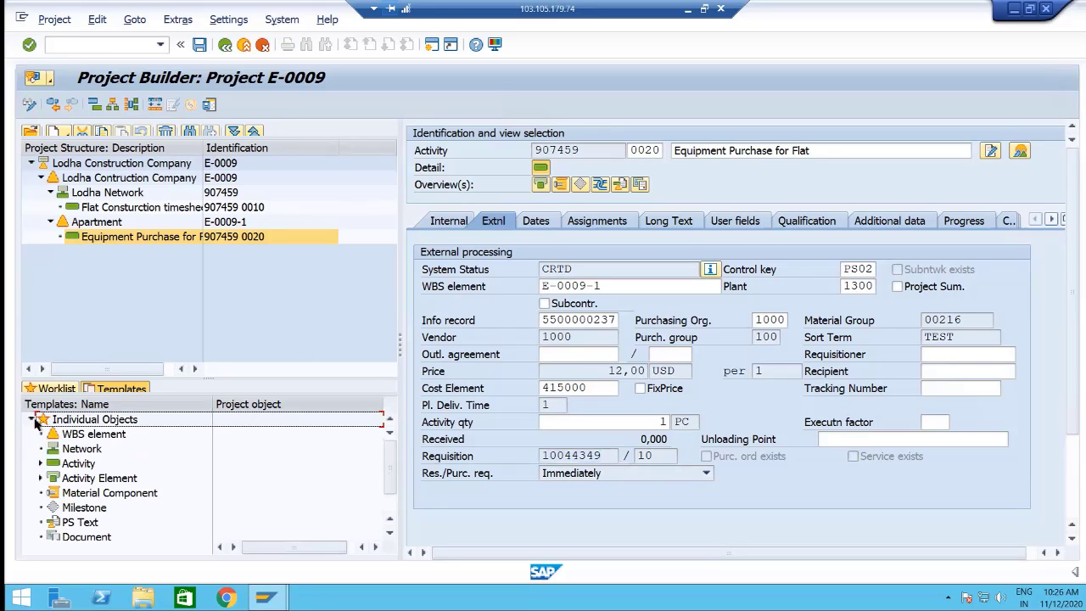
pyautogui.click(41, 463)
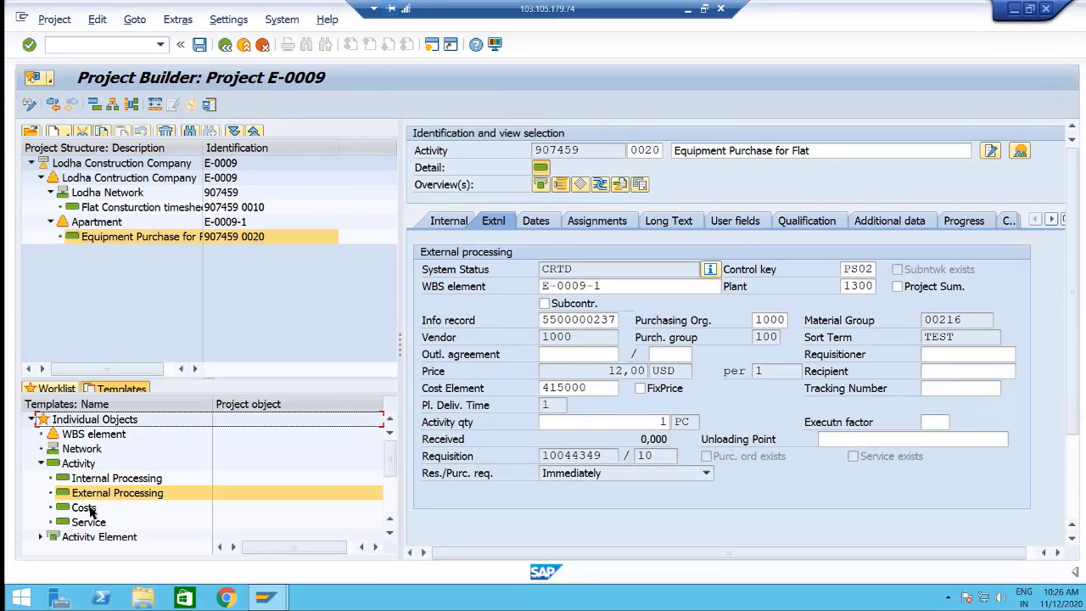
pyautogui.moveTo(92, 507); pyautogui.dragTo(150, 225)
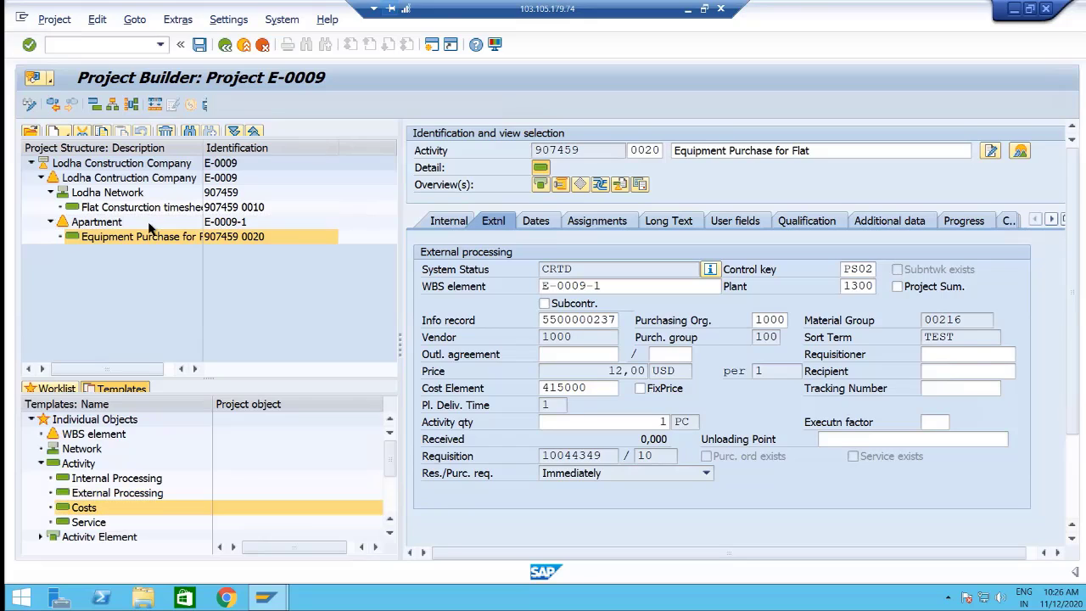
pyautogui.click(704, 151)
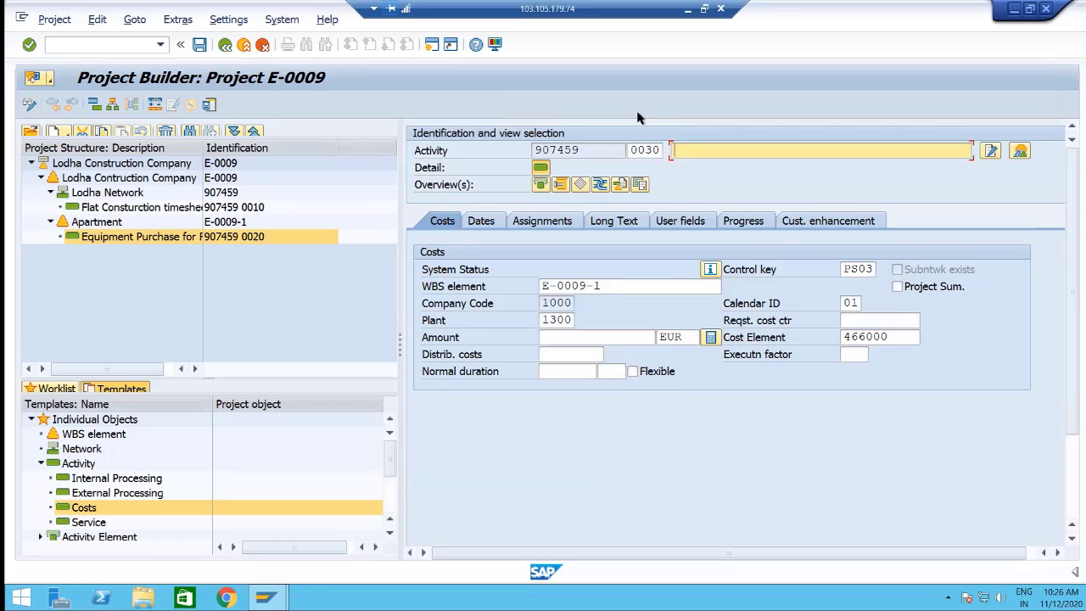
pyautogui.write('Licens')
pyautogui.write('es Fees')
pyautogui.click(618, 338)
pyautogui.write('1000')
pyautogui.press('Return')
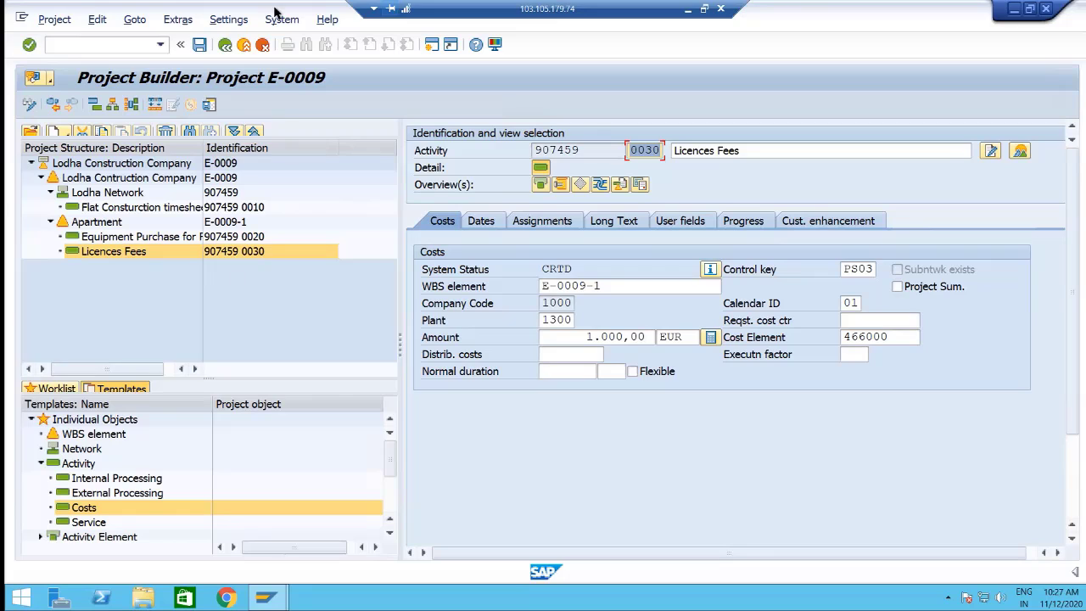
# Create a service activity for the Apartment WBS element with the description "Boiler Repair Technician" and proceed to its service specifications
pyautogui.moveTo(265, 598)
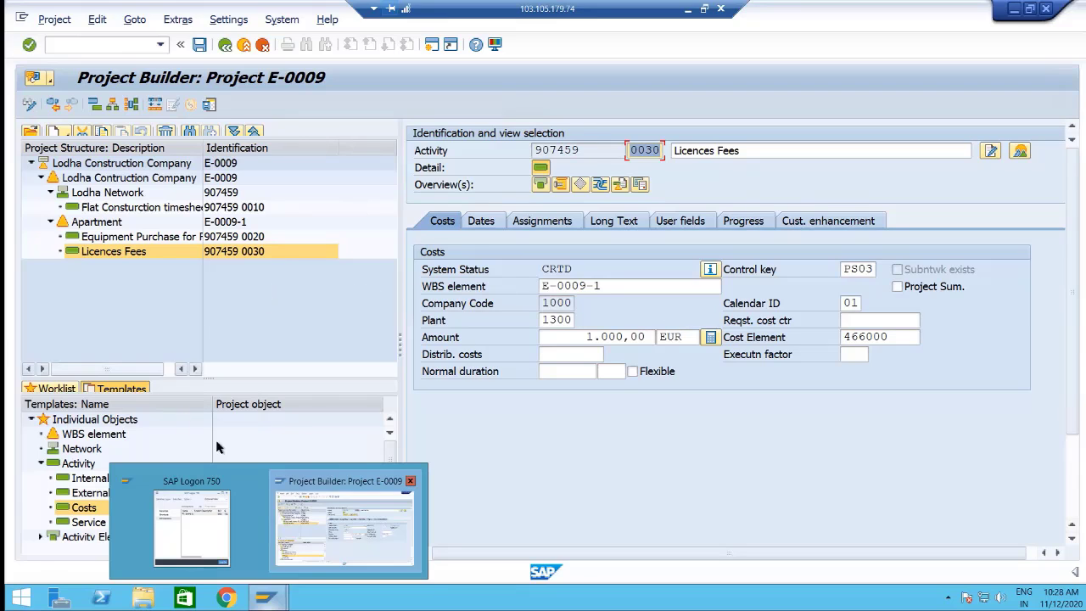
pyautogui.click(77, 520)
pyautogui.moveTo(117, 386); pyautogui.dragTo(132, 227)
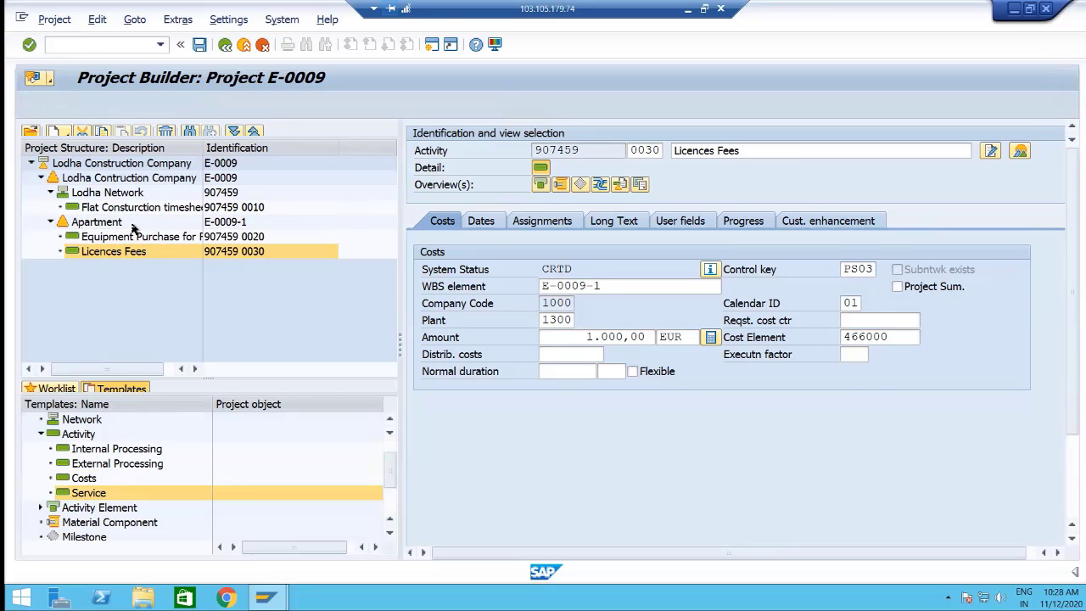
pyautogui.click(726, 150)
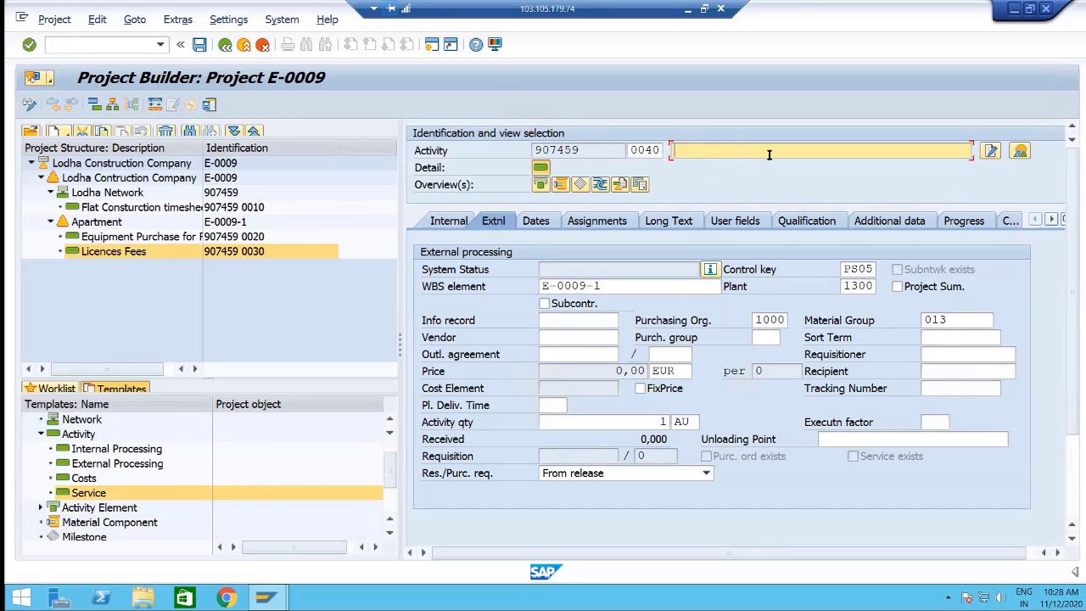
pyautogui.write('M')
pyautogui.press('BackSpace')
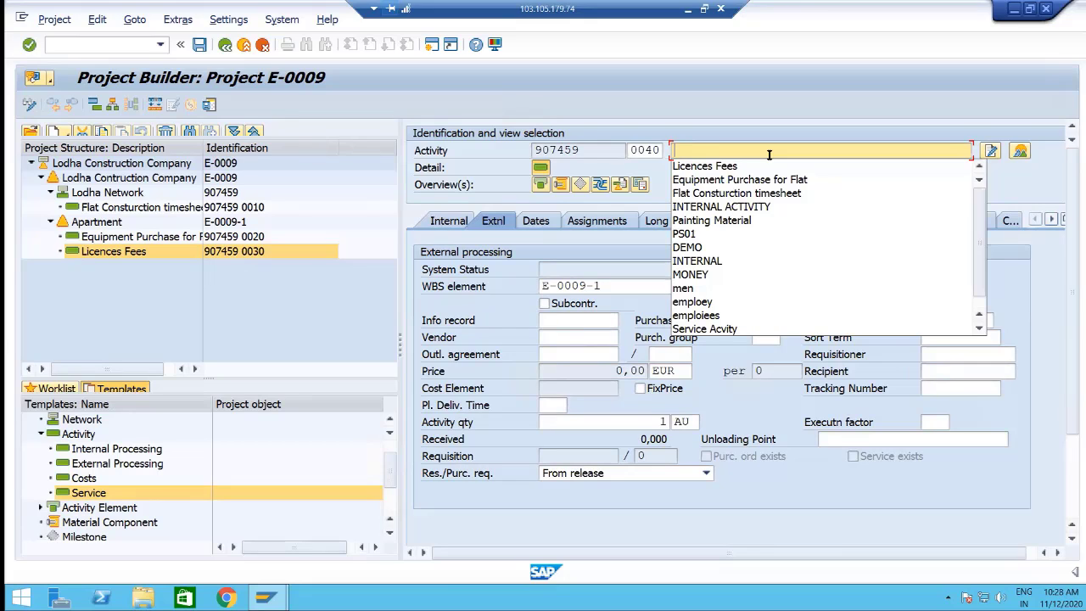
pyautogui.write('Boilder')
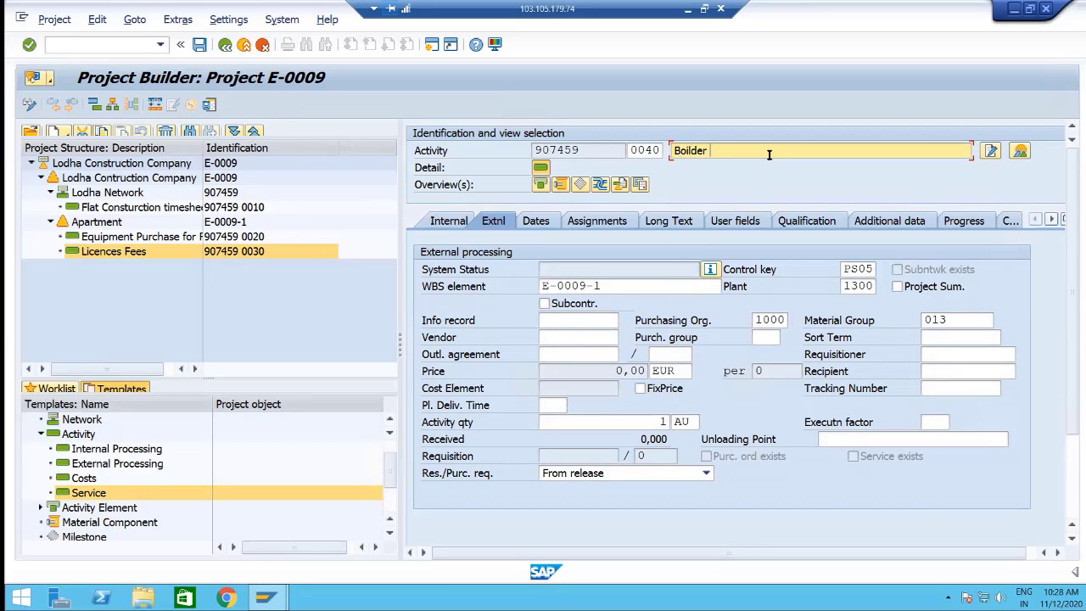
pyautogui.press('BackSpace')
pyautogui.press('BackSpace')
pyautogui.press('BackSpace')
pyautogui.write('er Repair Technician')
pyautogui.press('Return')
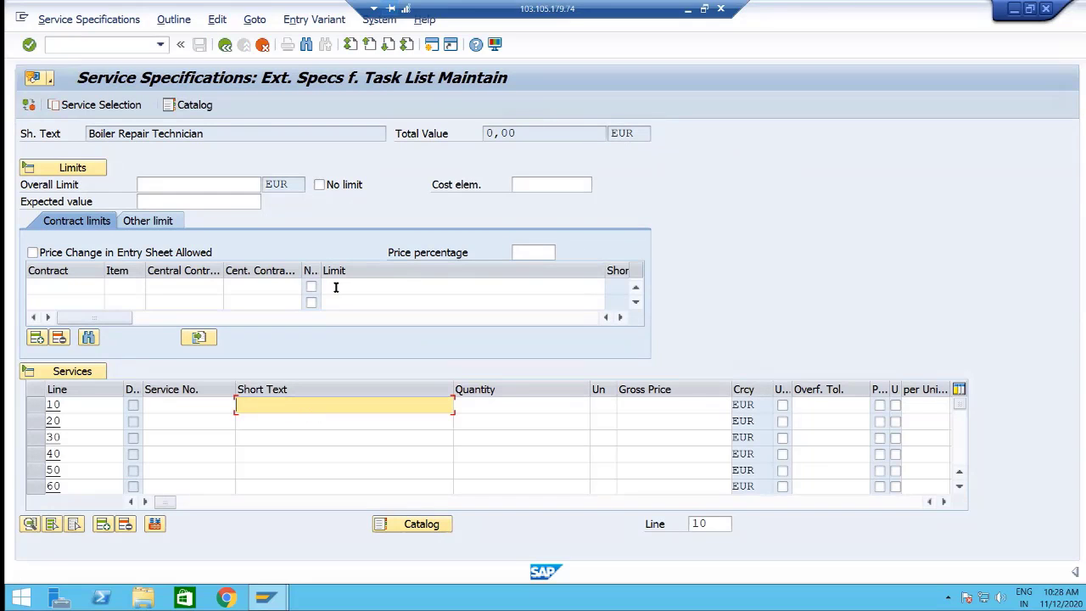
# Enter service line 10 as "Boiler Technician Charges" with a quantity of 10 HR and a gross price of 2000 EUR
pyautogui.write('Boiler Technician Charges')
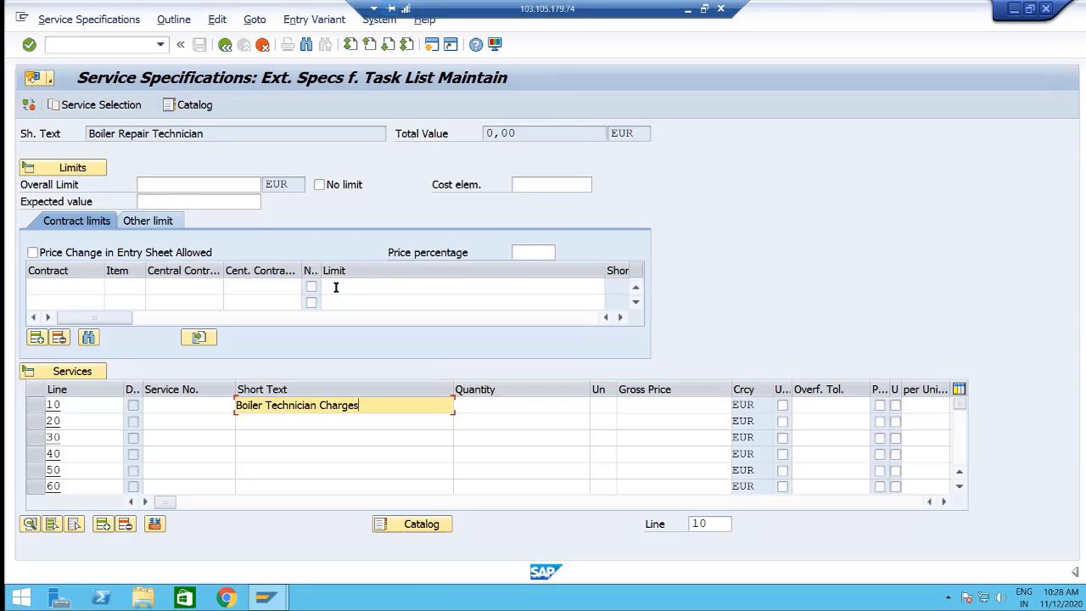
pyautogui.click(580, 408)
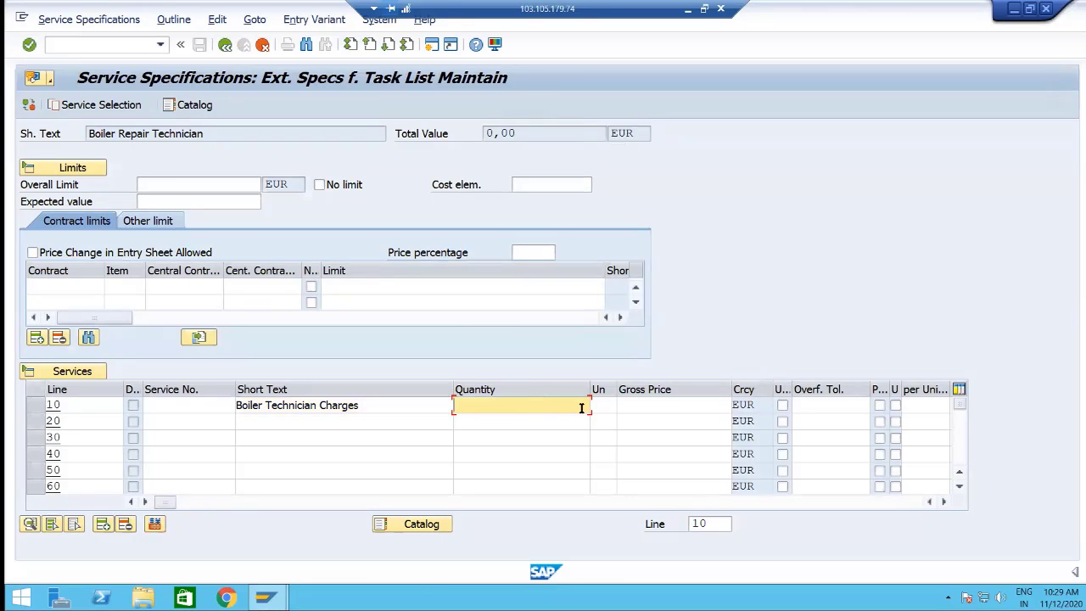
pyautogui.write('10')
pyautogui.press('Tab')
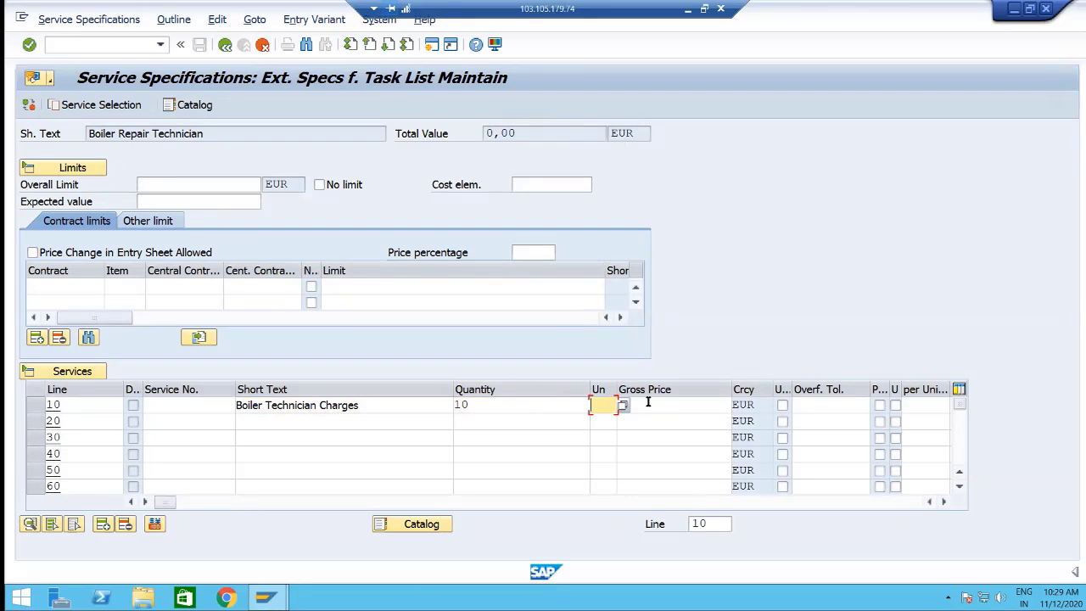
pyautogui.click(538, 408)
pyautogui.press('BackSpace')
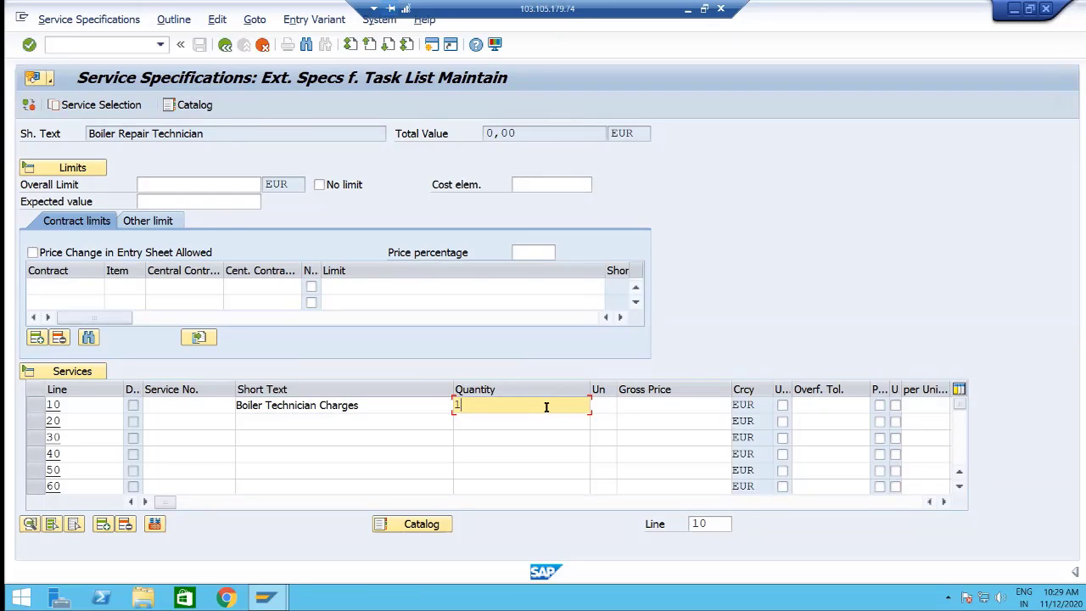
pyautogui.write('0')
pyautogui.press('Tab')
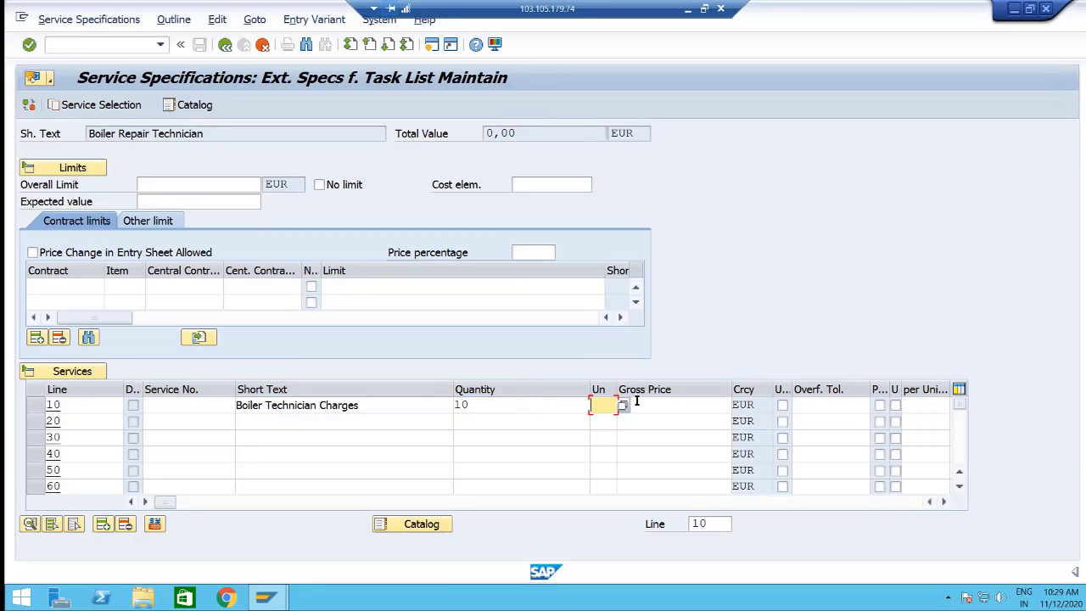
pyautogui.write('HR')
pyautogui.press('Tab')
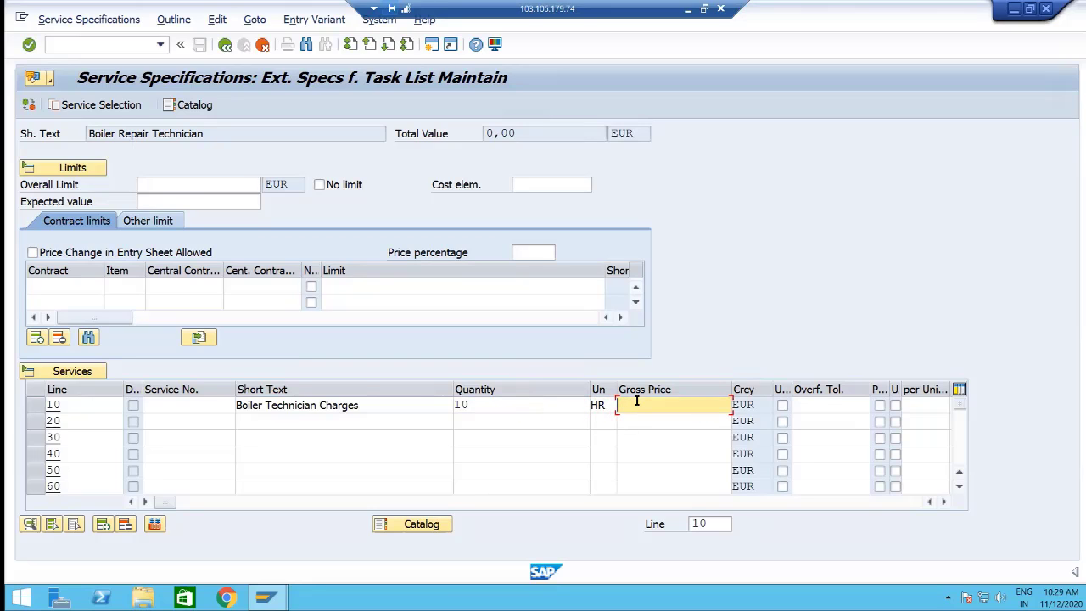
pyautogui.write('2000')
pyautogui.press('Return')
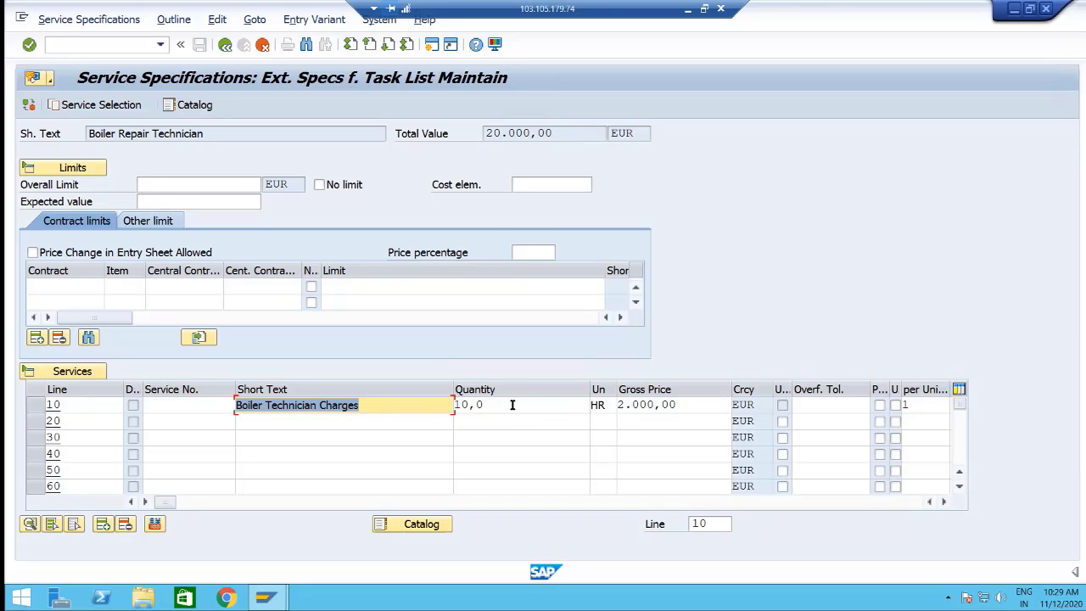
# Change the unit of the Boiler Technician Charges line to AU in its service details and return to the project
pyautogui.click(36, 405)
pyautogui.click(31, 524)
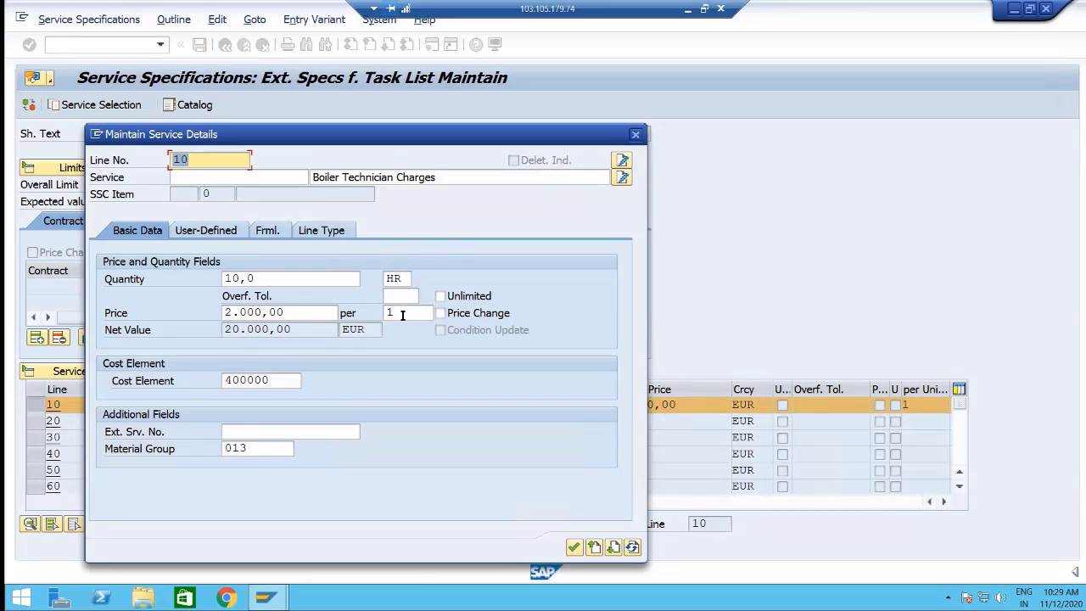
pyautogui.click(405, 279)
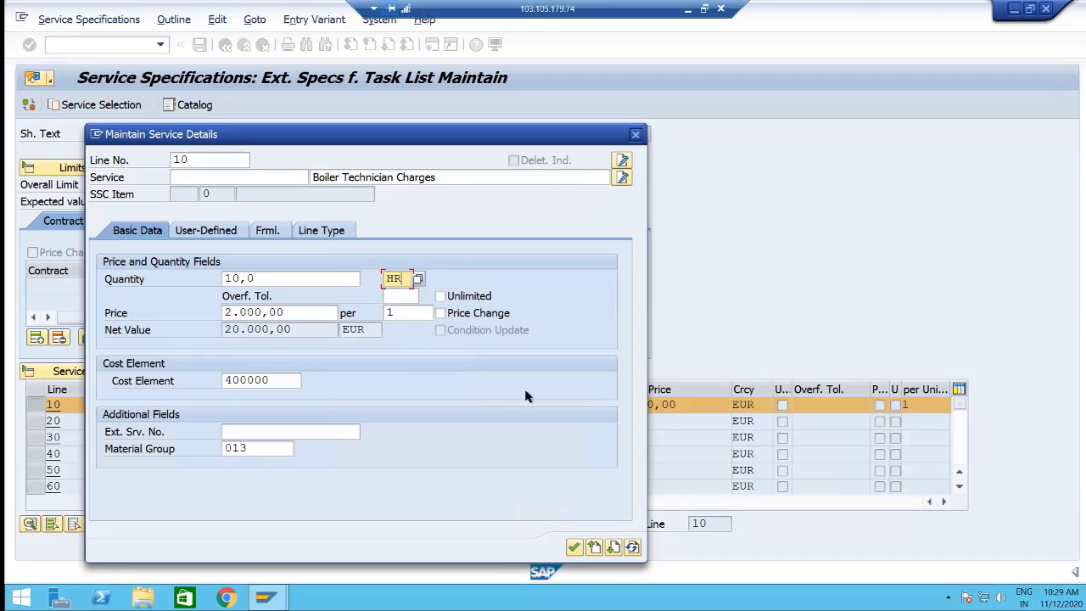
pyautogui.press('BackSpace')
pyautogui.press('BackSpace')
pyautogui.write('AU')
pyautogui.press('Return')
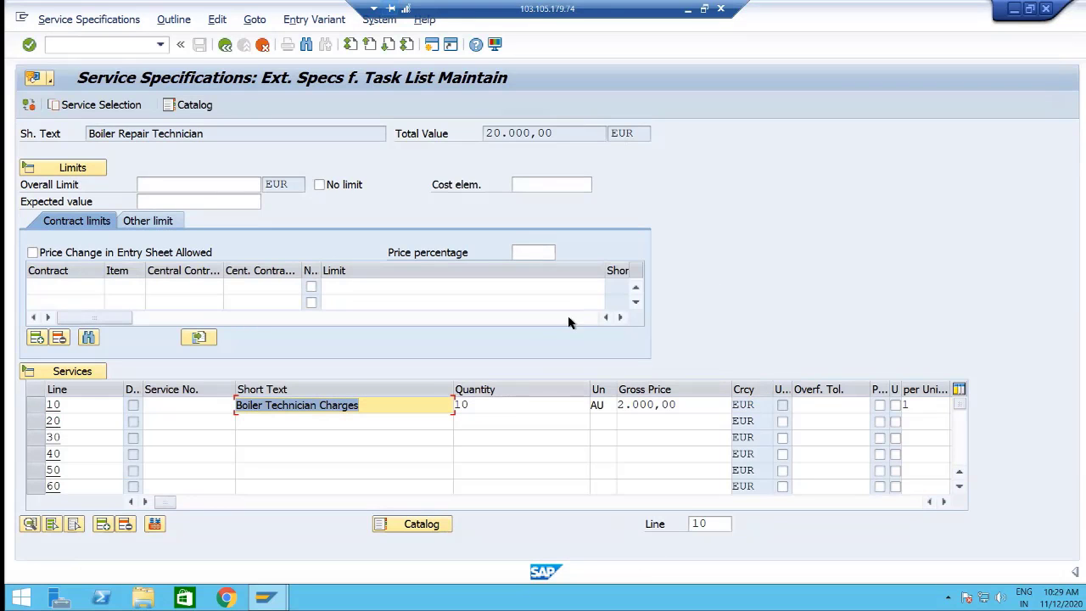
pyautogui.click(225, 46)
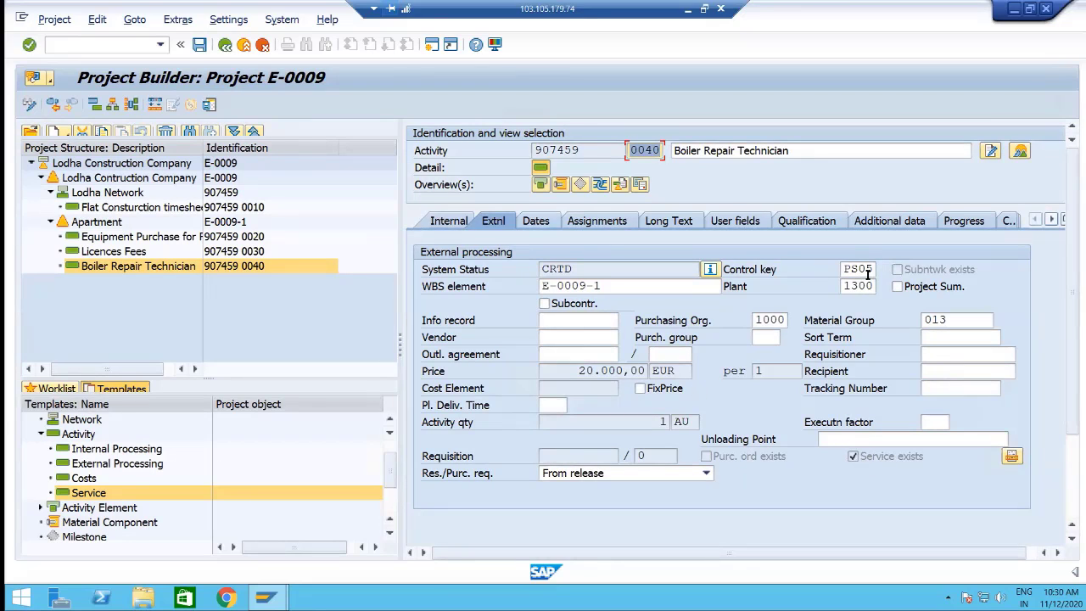
# Save the project with its service activity and reopen project E-0009 from the last processed projects
pyautogui.click(201, 46)
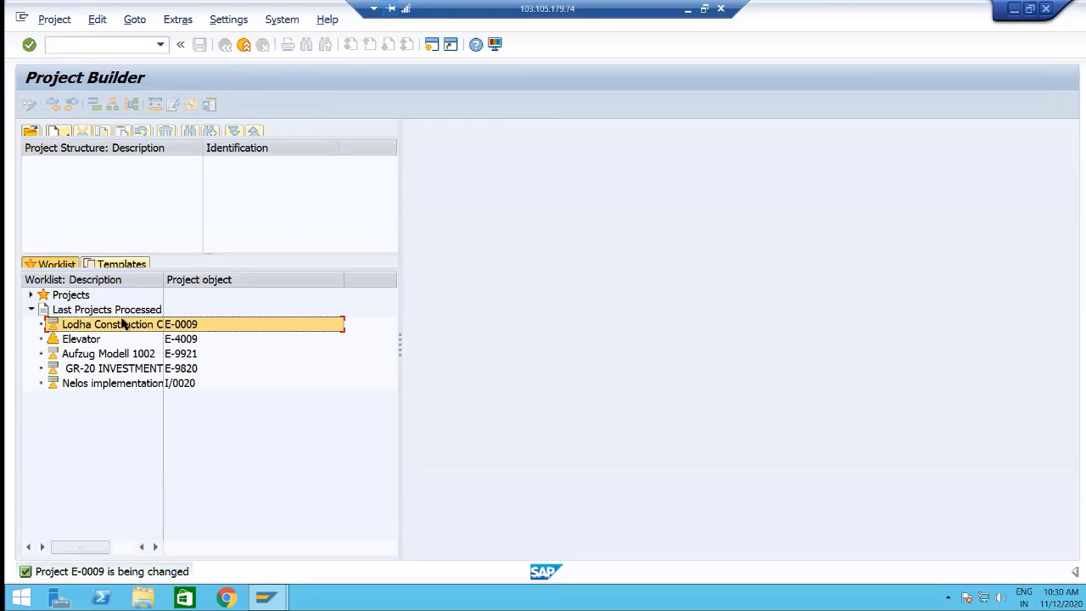
pyautogui.doubleClick(123, 325)
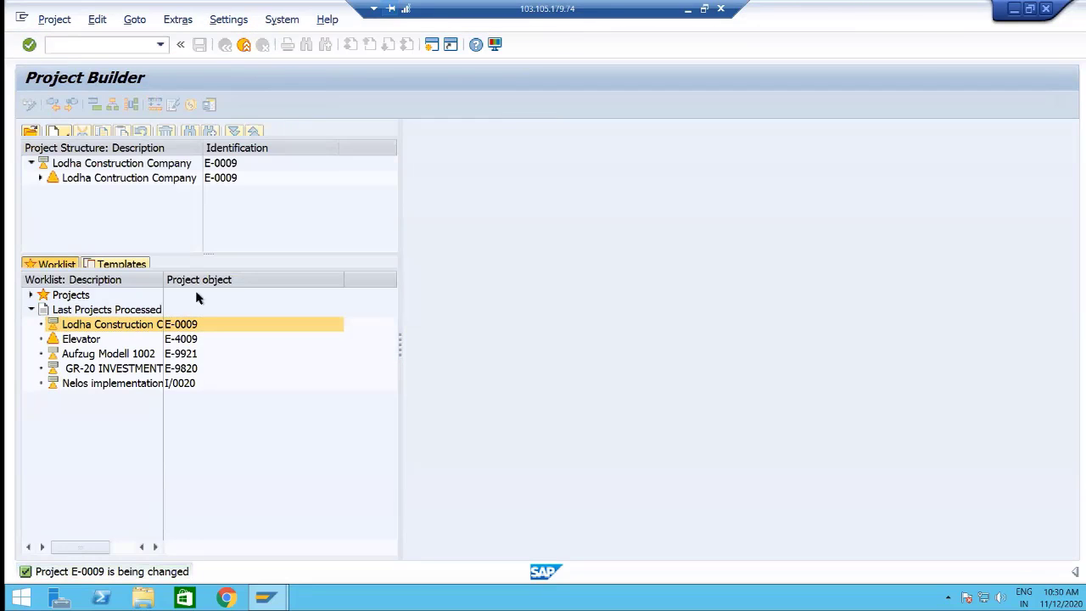